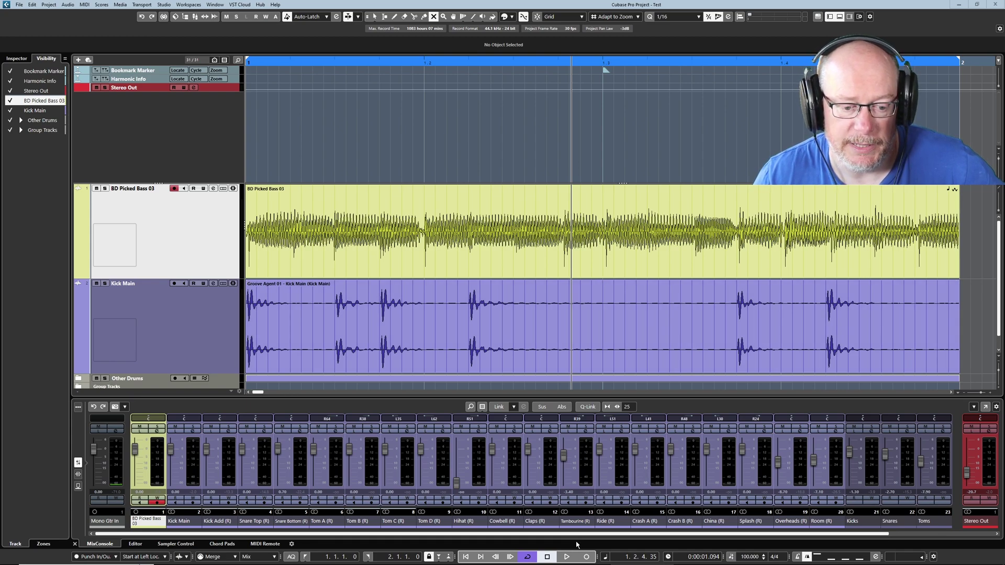
- Play the bass and kick, then stop and return the playhead to the start
left_click(567, 557)
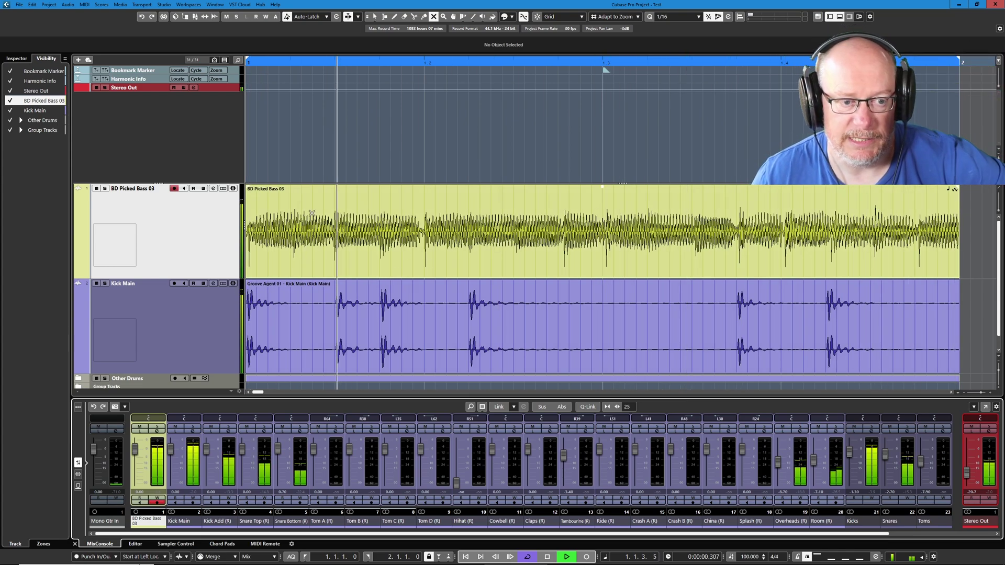
left_click(547, 556)
left_click(339, 313)
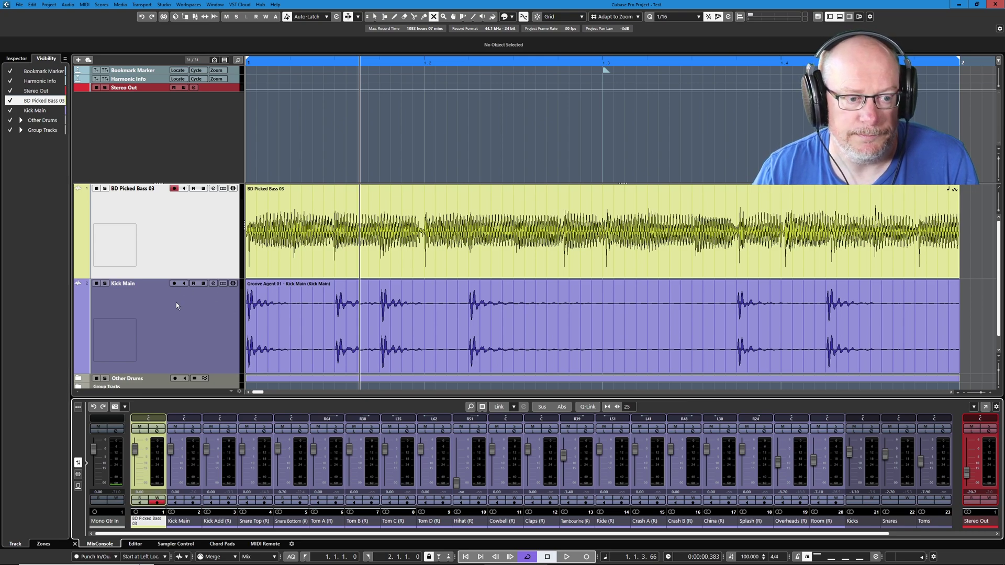
- Load FabFilter Pro-C 2 into the first insert slot of BD Picked Bass 03
left_click(213, 189)
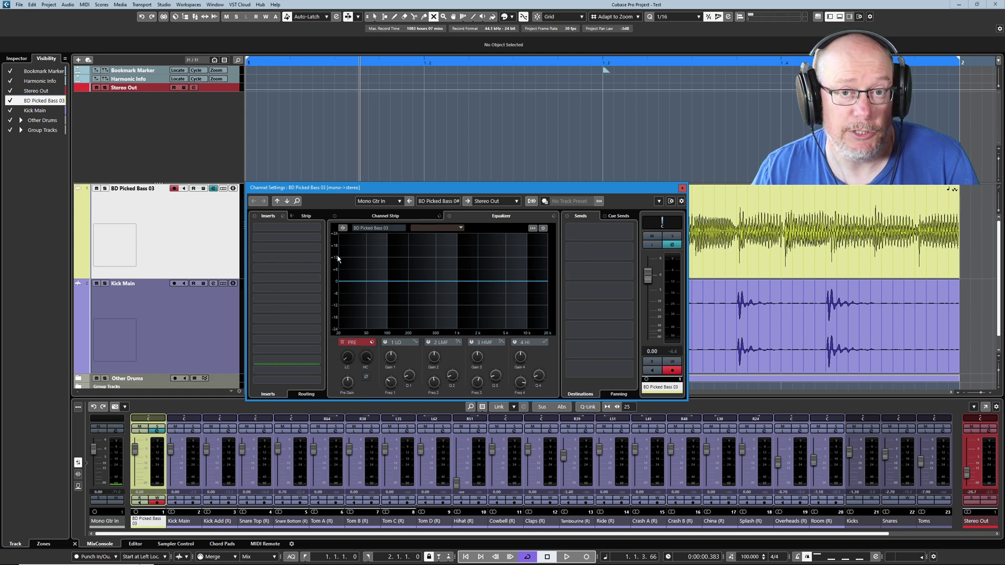
left_click(320, 228)
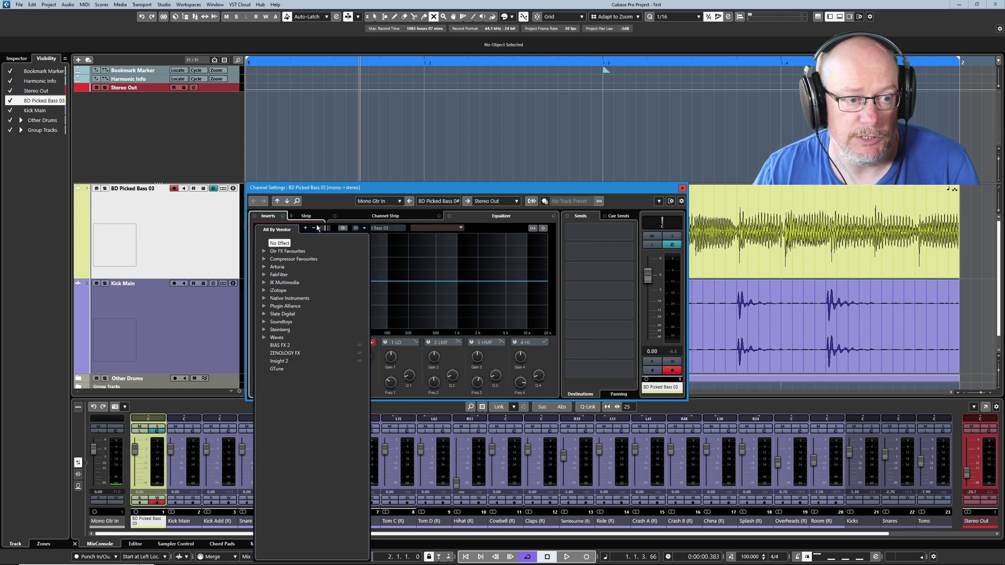
left_click(279, 274)
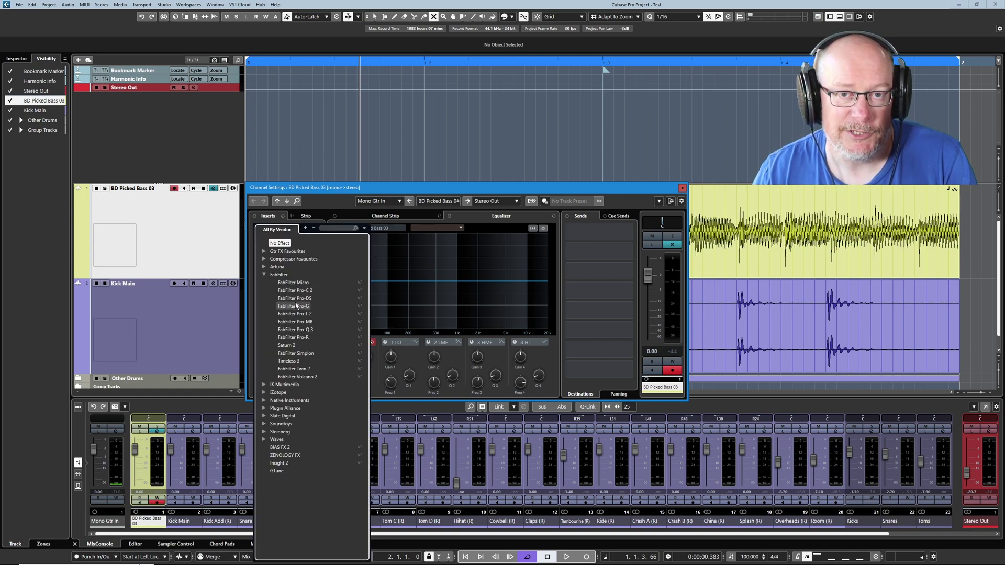
left_click(297, 290)
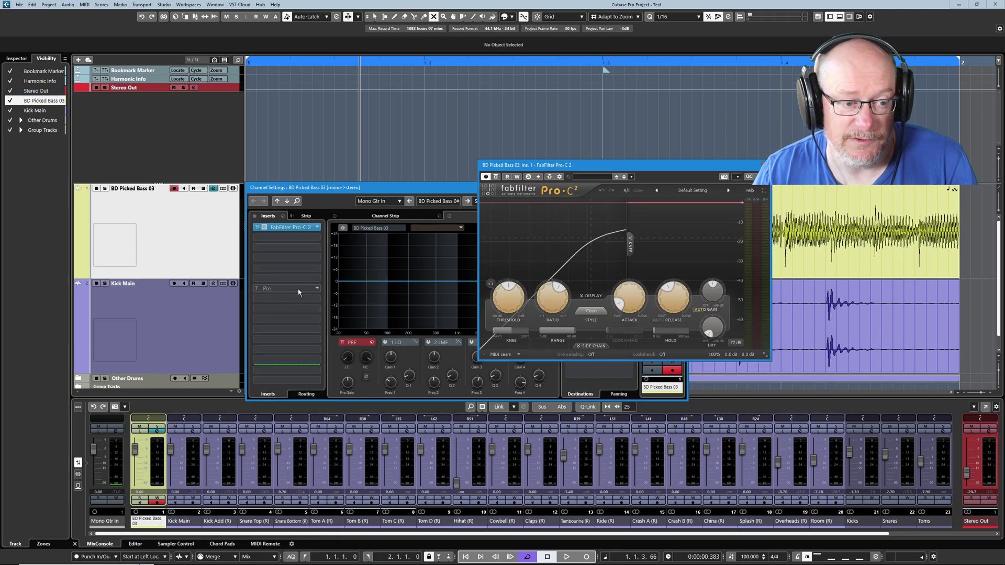
left_click_drag(564, 168, 433, 213)
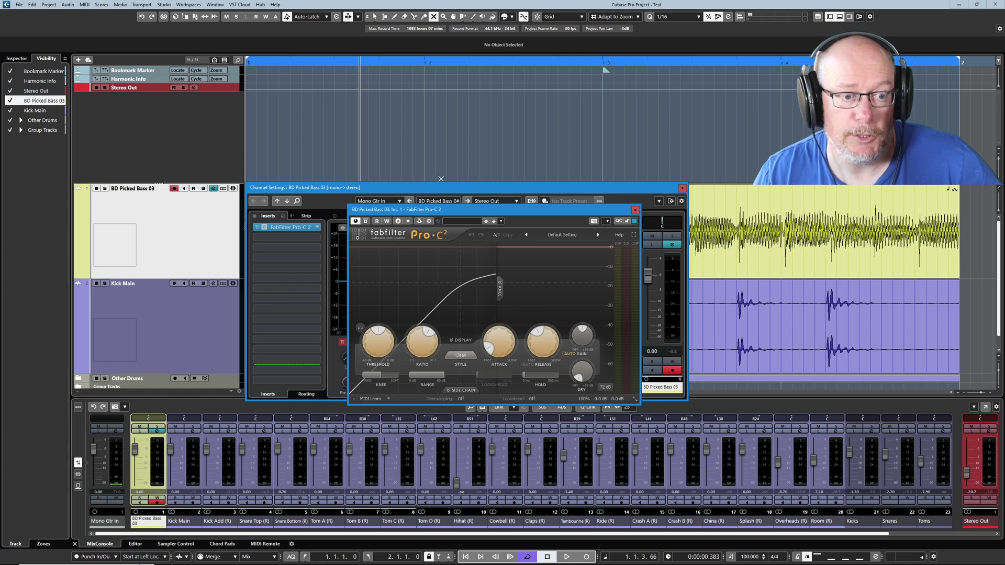
- Turn on the Pro-C 2 Activate Side-Chaining button
left_click(420, 222)
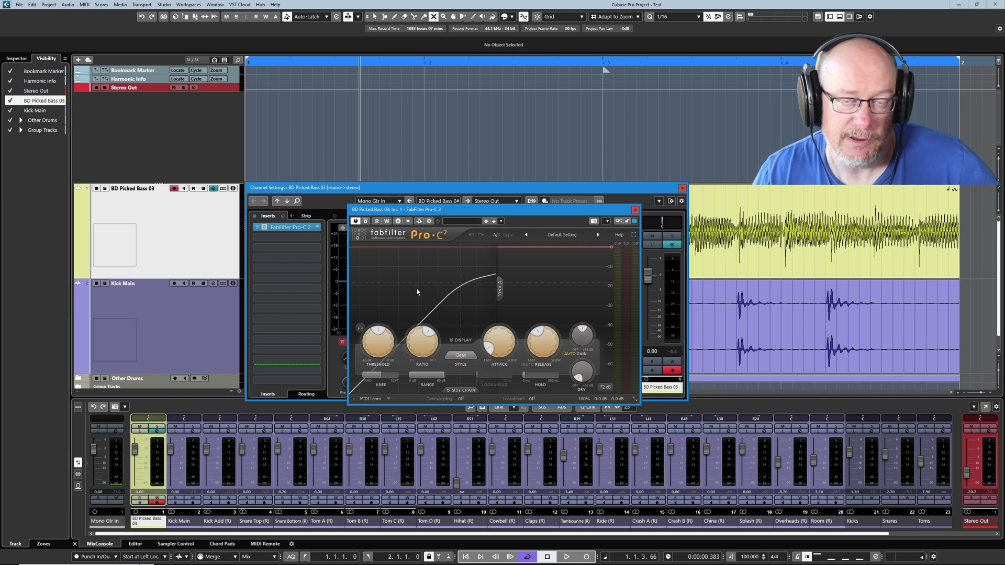
left_click(418, 220)
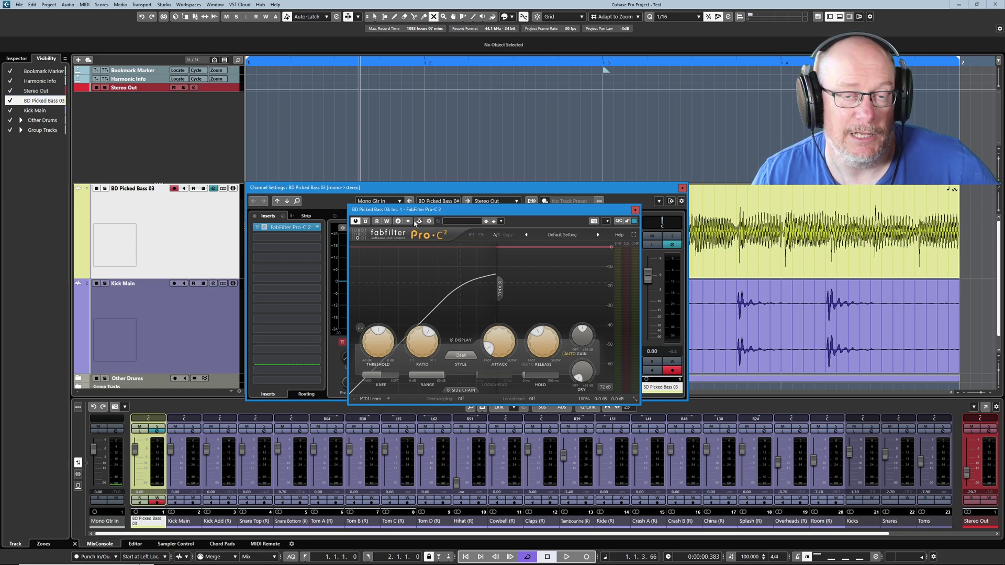
left_click(419, 221)
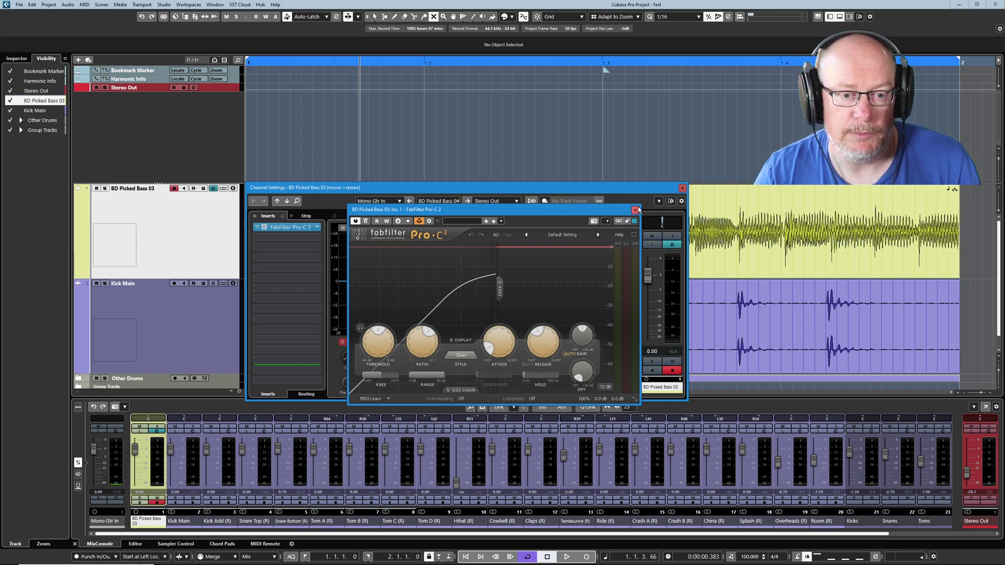
- Add a Kick Main send to Side-chains > BD Picked Bass 03 Pro-C 2 at 0.00 dB
left_click(634, 210)
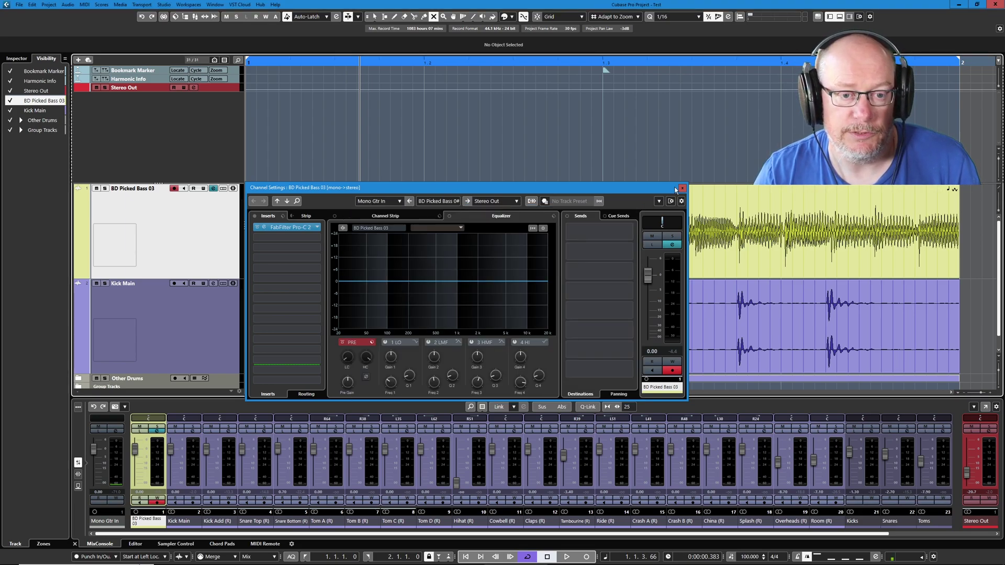
left_click(156, 296)
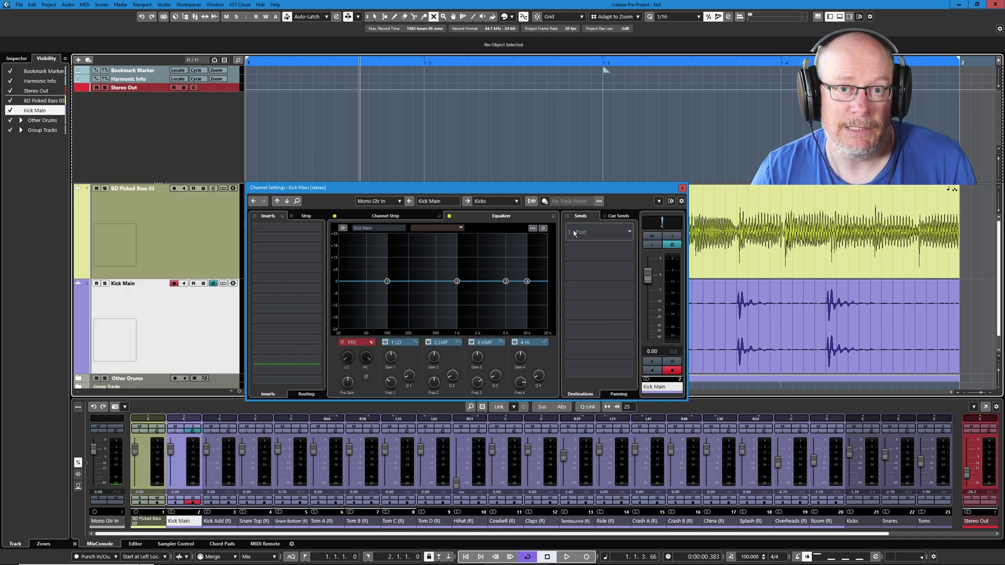
left_click(628, 234)
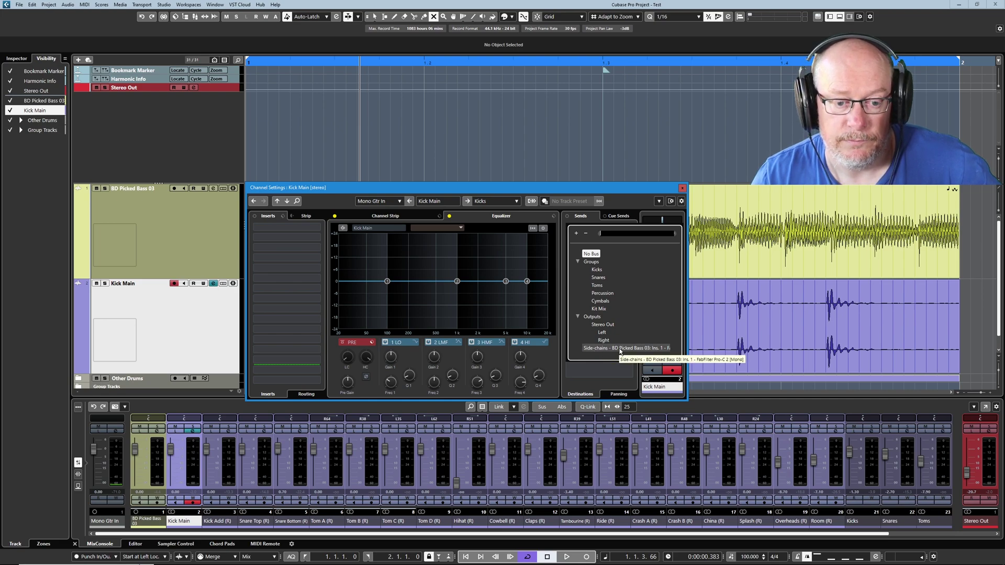
left_click(596, 349)
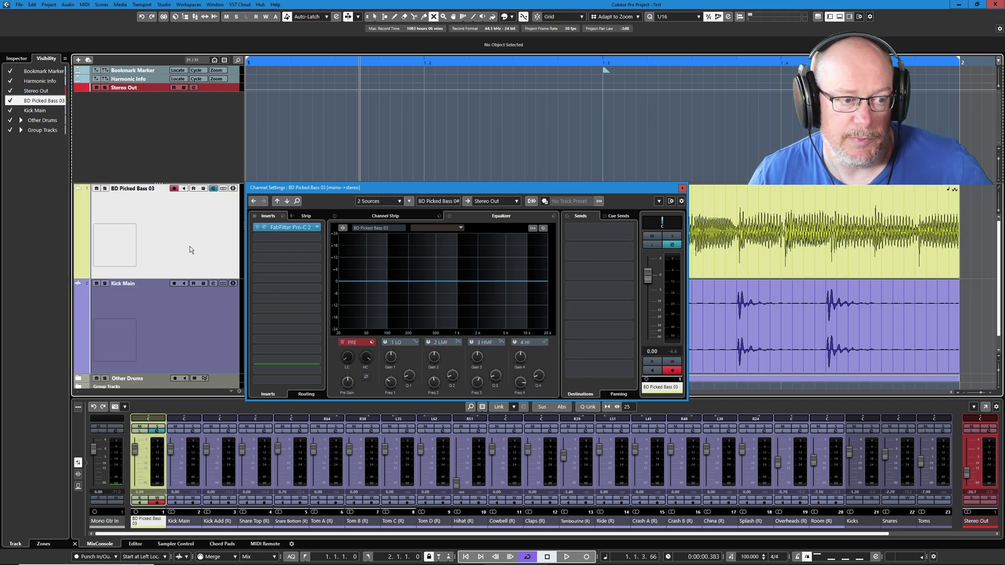
- Reopen the Pro-C 2 editor on BD Picked Bass 03 and expand its SIDE CHAIN panel
left_click(289, 229)
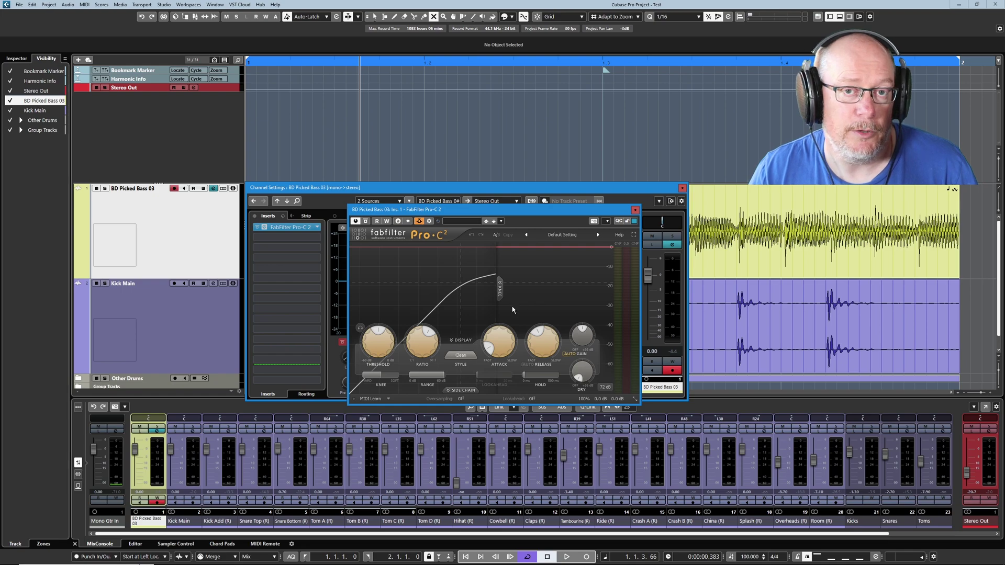
mouse_move(512, 342)
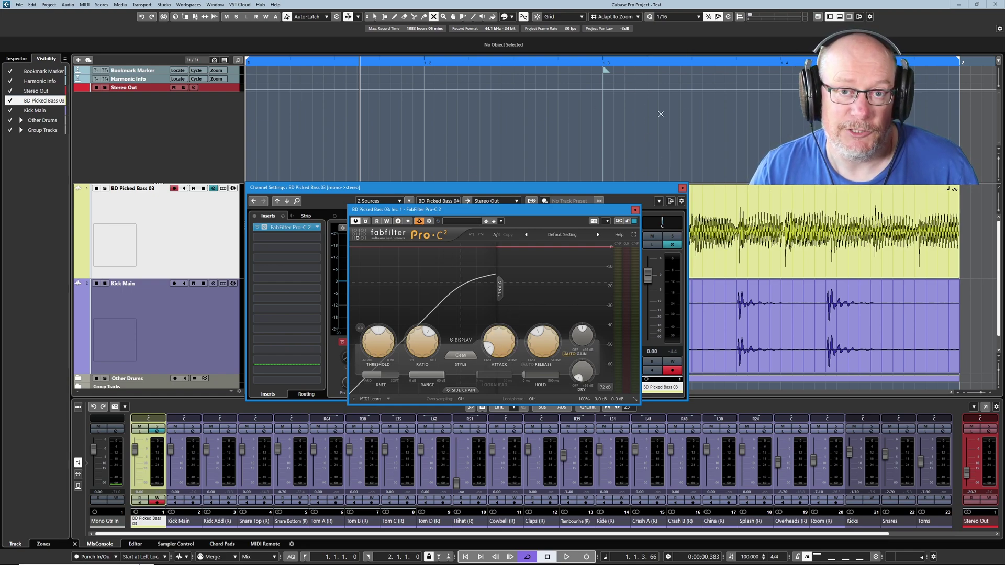
left_click(461, 391)
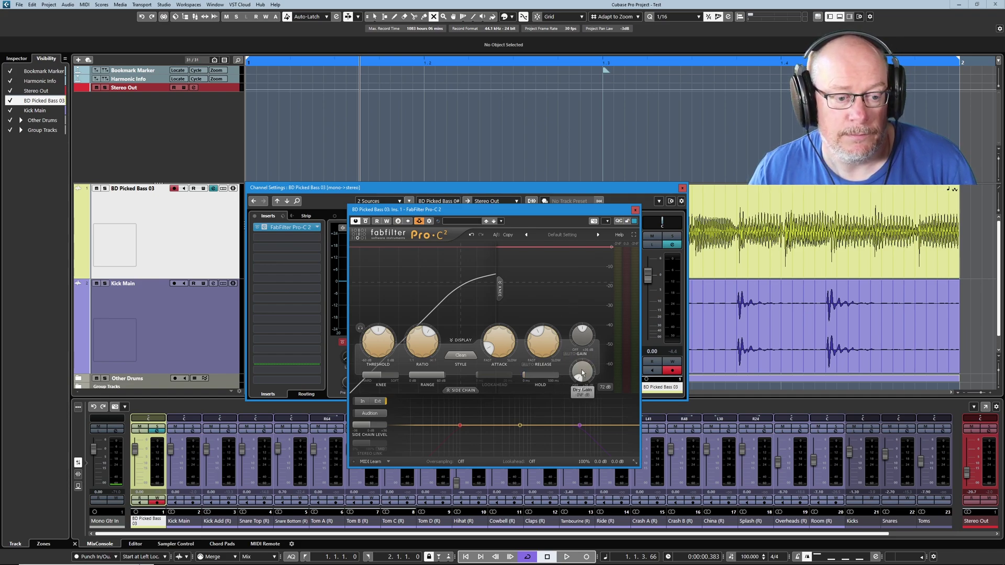
- Set Pro-C 2 Lookahead to On, close the bass Channel Settings, and move the compressor over the tracks
left_click(533, 461)
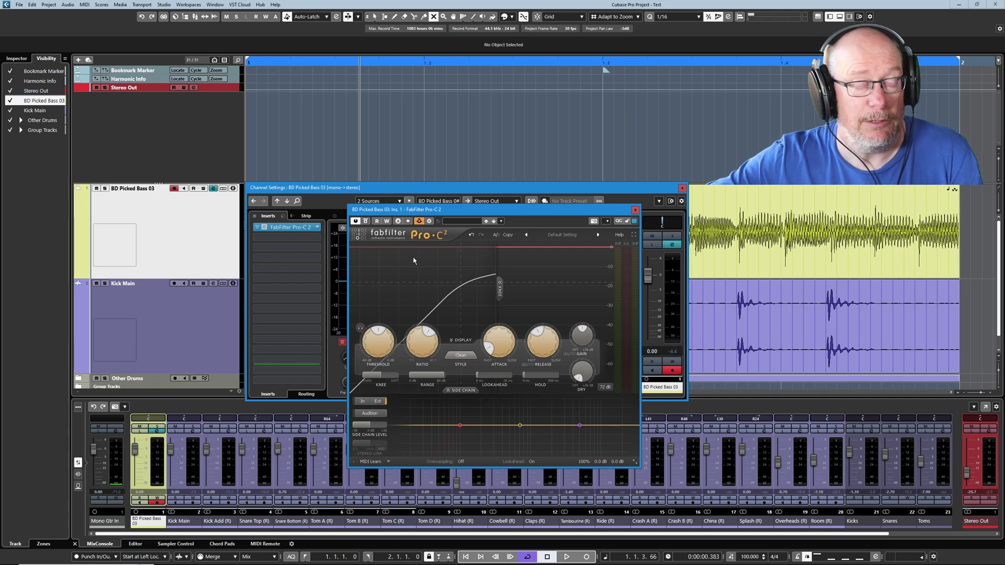
mouse_move(490, 354)
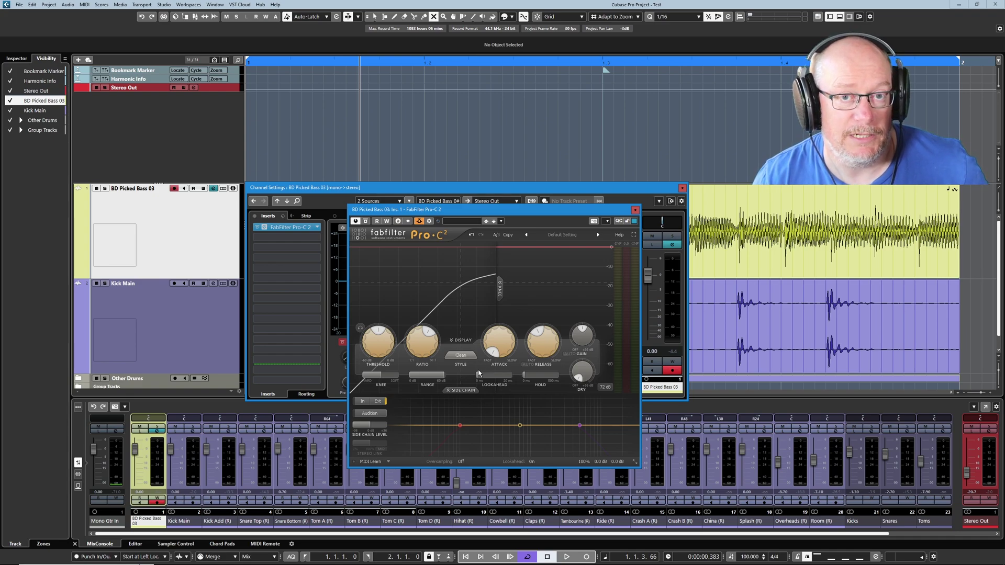
mouse_move(386, 359)
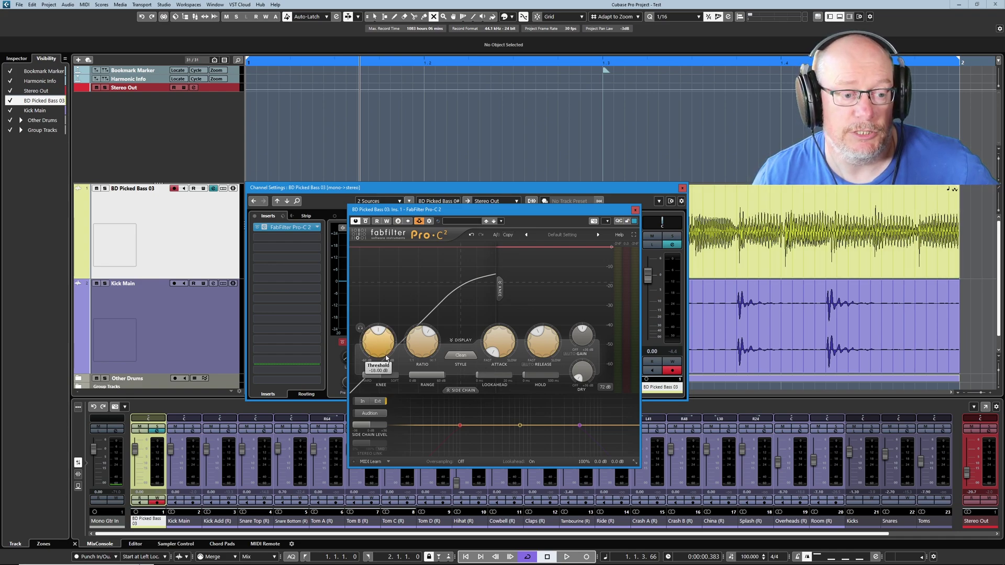
left_click(682, 187)
left_click_drag(577, 209, 730, 189)
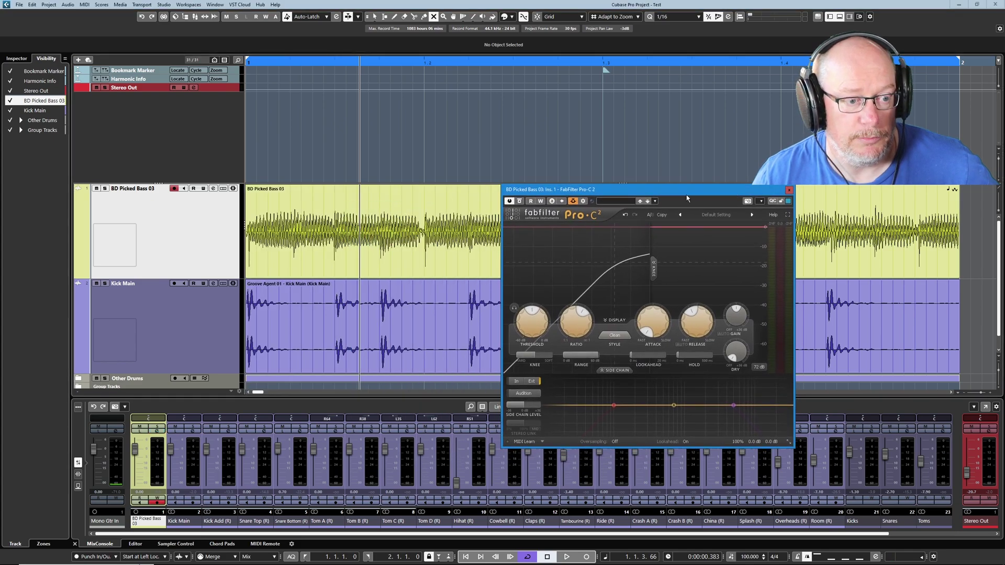
- Open the Kick Main event in the lower-zone sample editor and enlarge that zone
left_click(335, 329)
double_click(336, 325)
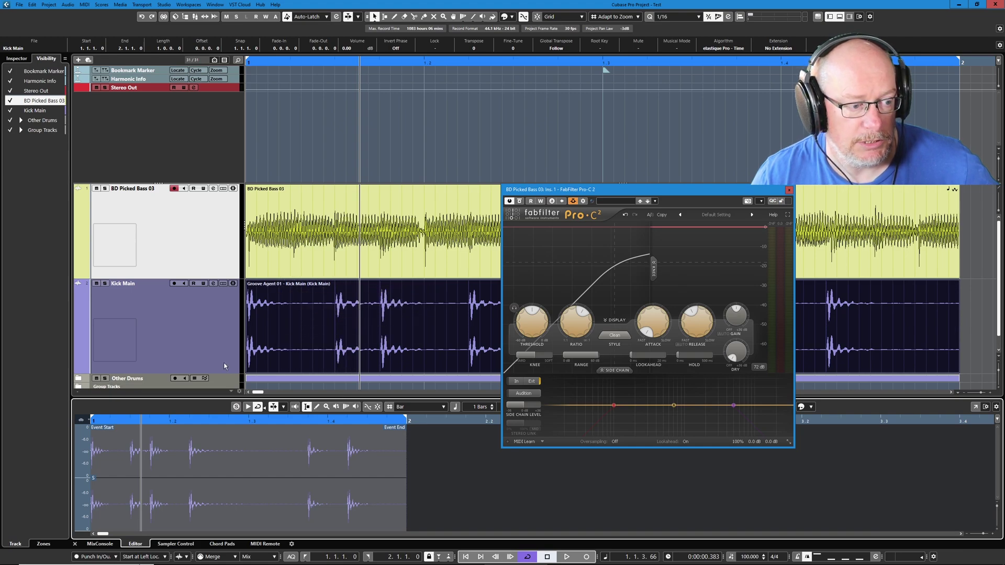
left_click_drag(199, 396, 208, 232)
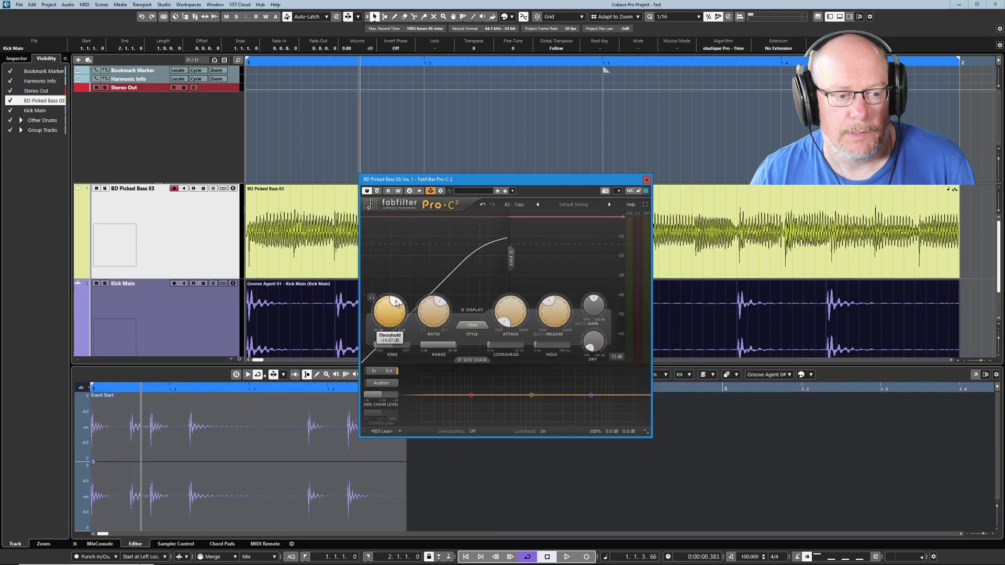
- Lower the Pro-C 2 threshold to about -16 dB and start playback
left_click_drag(399, 302, 396, 300)
mouse_move(471, 395)
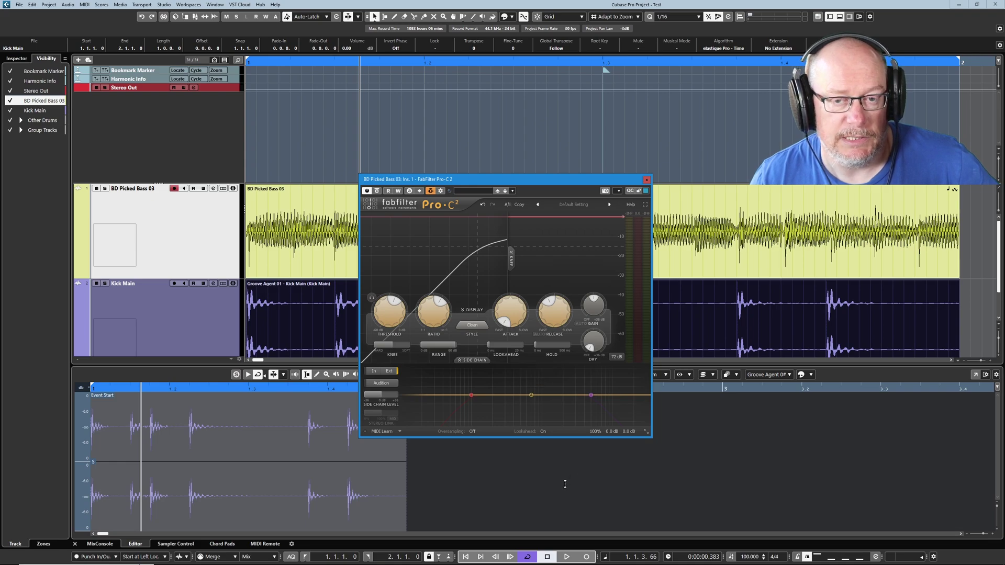
left_click(567, 557)
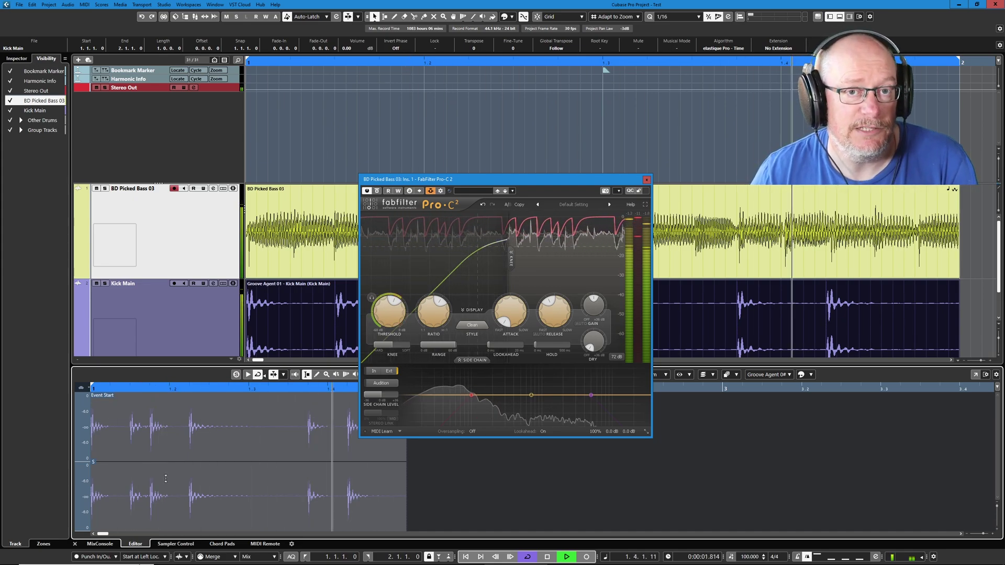
- Show the MixConsole below the tracks, raise the Stereo Out fader, then stop playback
left_click(100, 544)
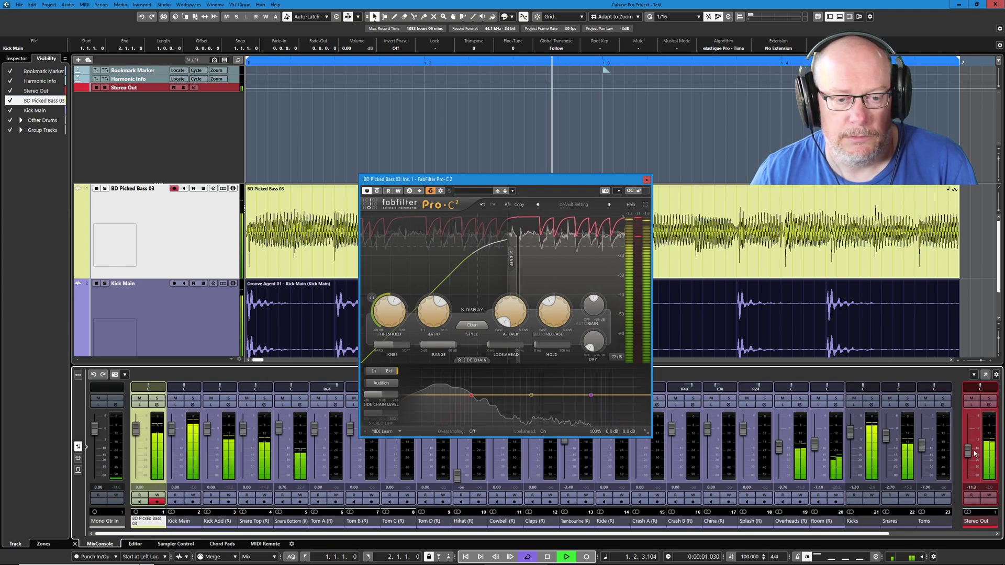
left_click_drag(968, 461, 972, 462)
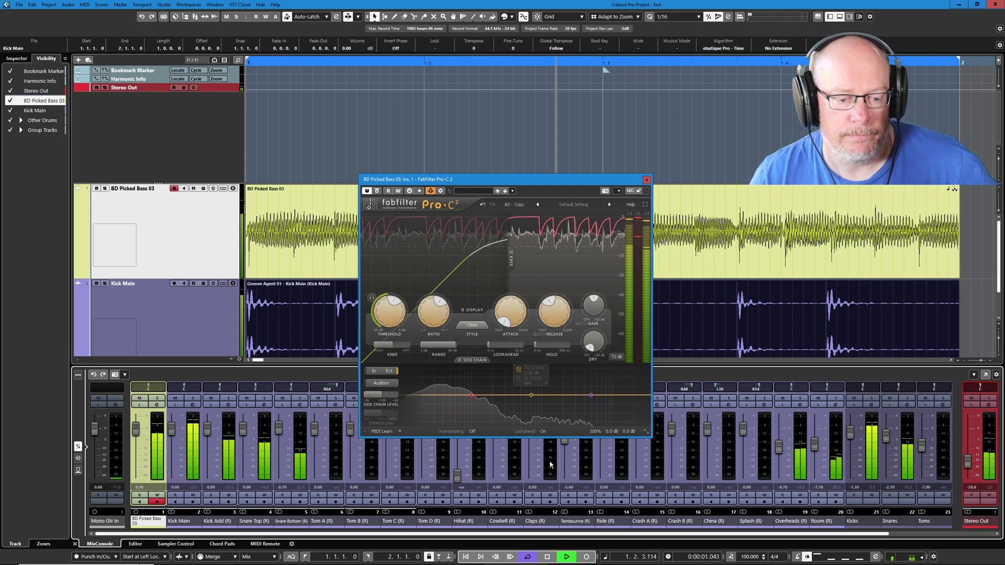
left_click(546, 556)
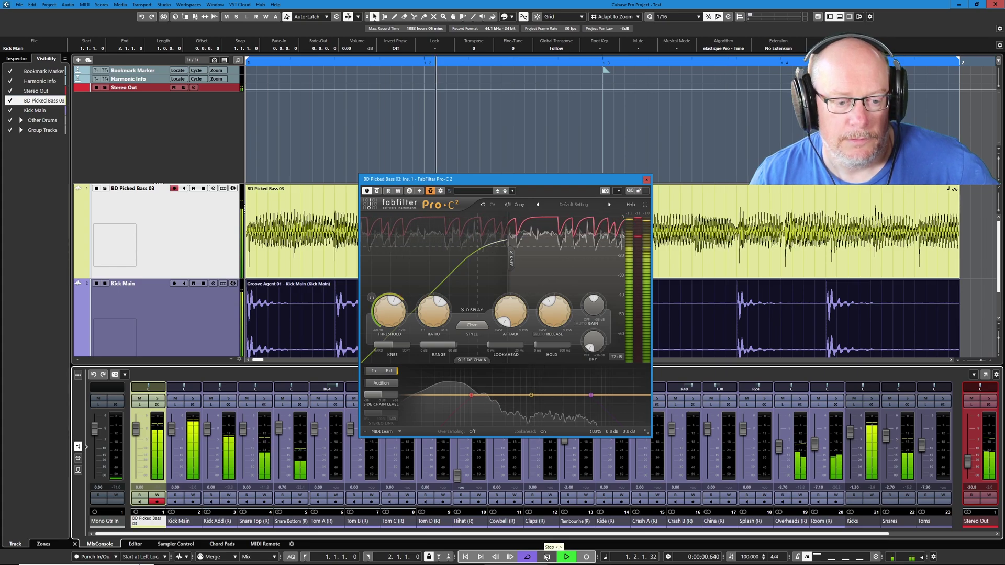
mouse_move(625, 403)
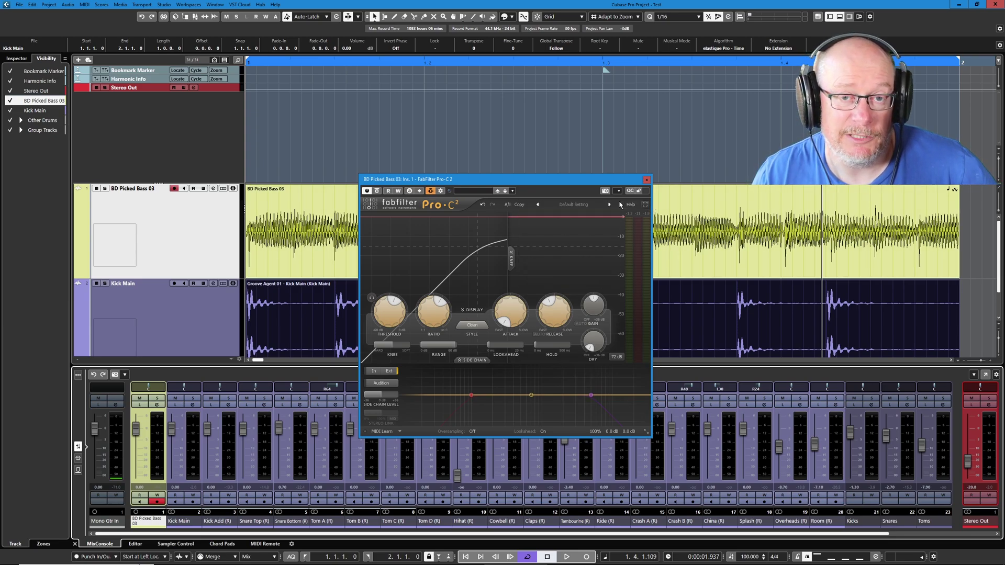
- Close Pro-C 2 and open Render Selection for the bass event with Complete Signal Path at 32 bit float
left_click(647, 181)
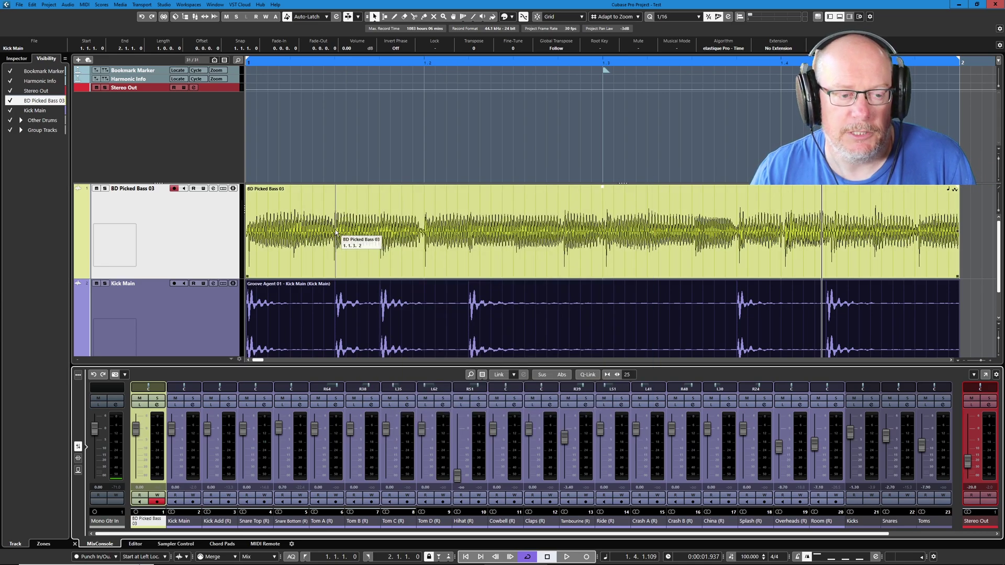
left_click(336, 231)
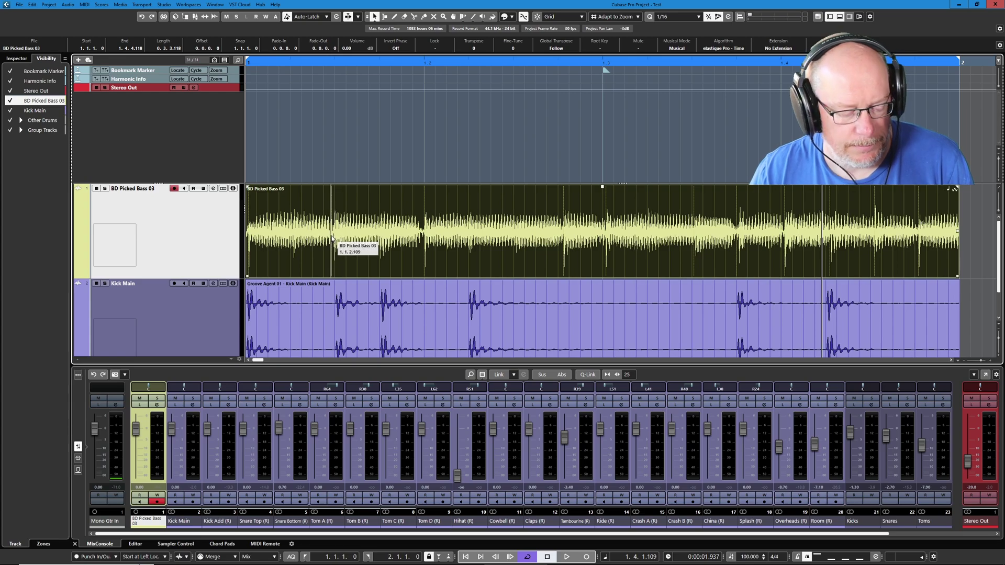
key("ctrl+shift+r")
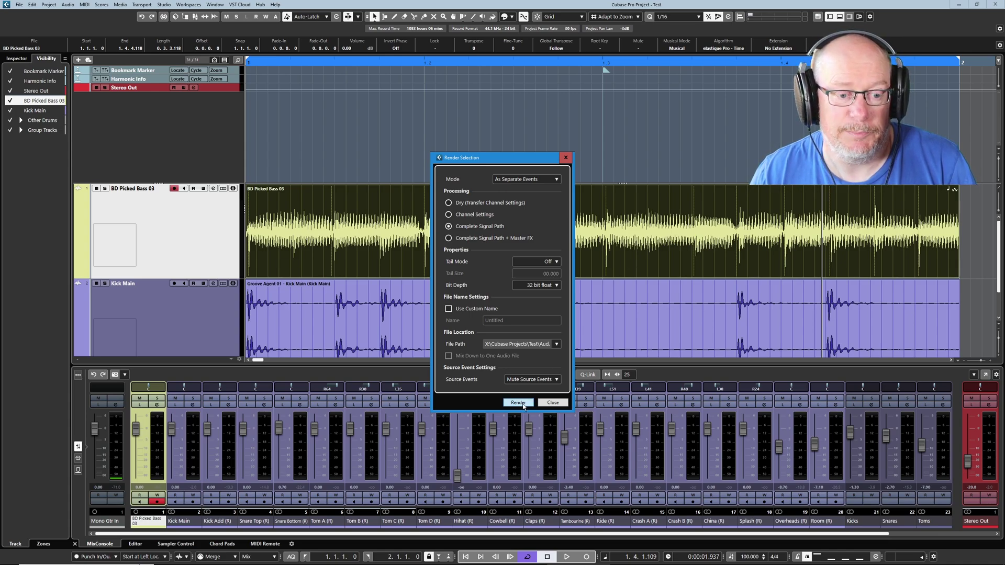
- Render BD Picked Bass 03 to a new Stereo Out (R) track as BD Picked Bass 03-01
left_click(519, 403)
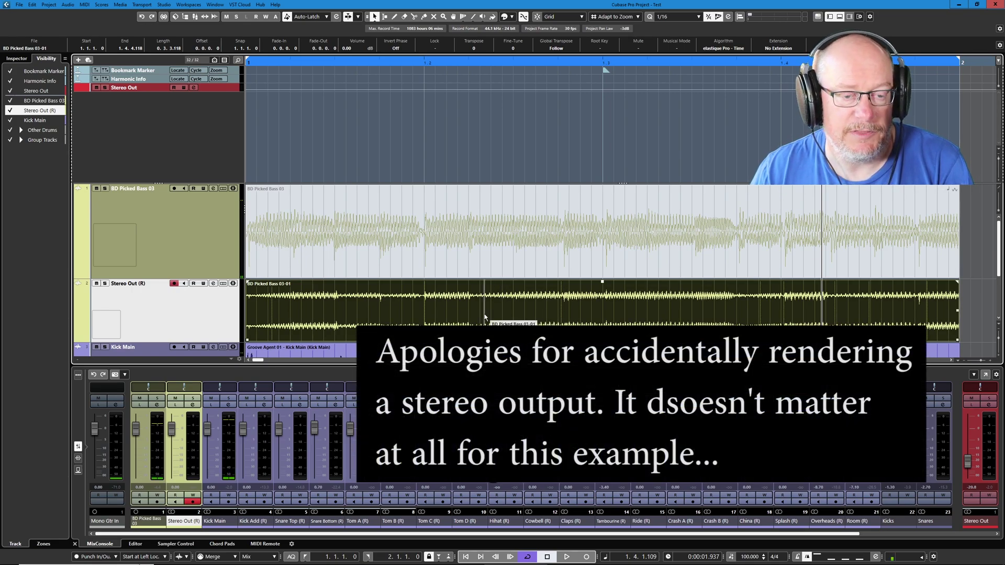
key("F7")
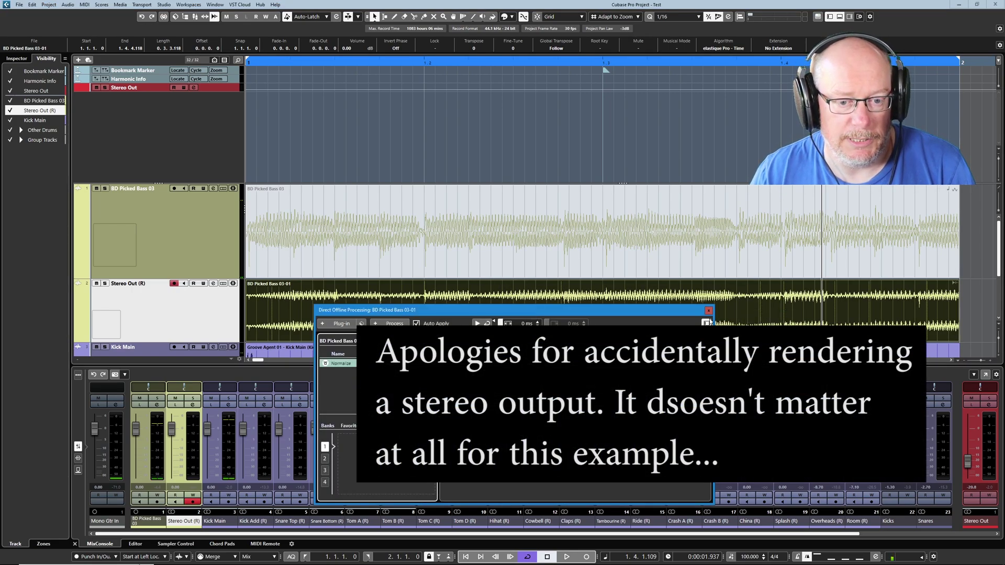
key("F7")
left_click(206, 268)
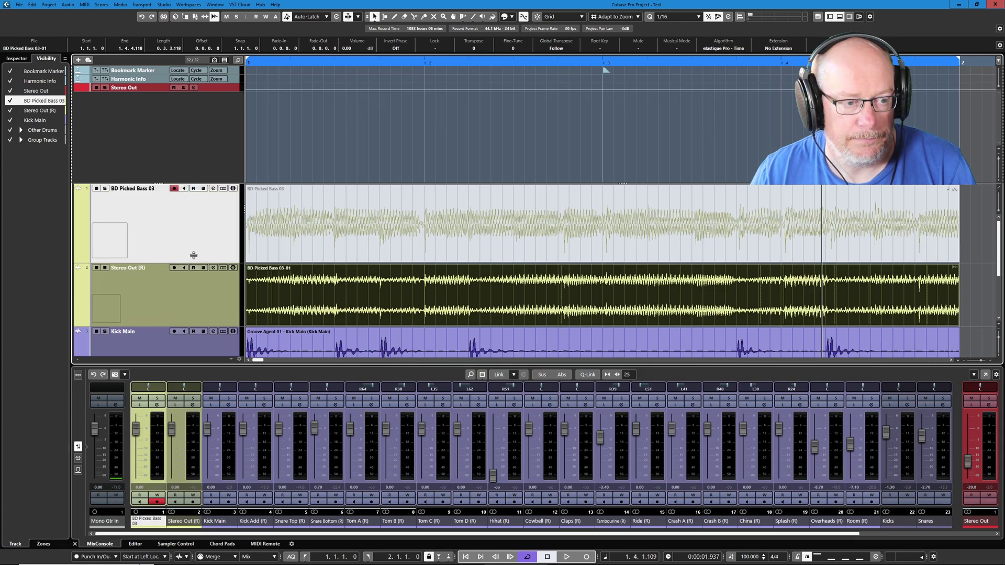
- Hide the mixer zone and make the rendered Stereo Out (R) track taller
left_click(205, 252)
key("ctrl+alt+e")
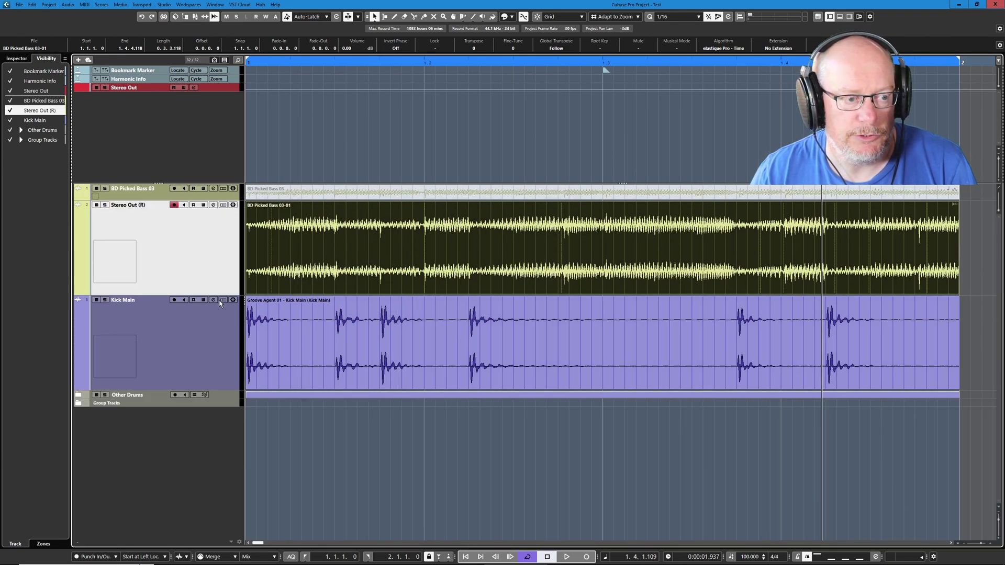
key("ctrl+Down")
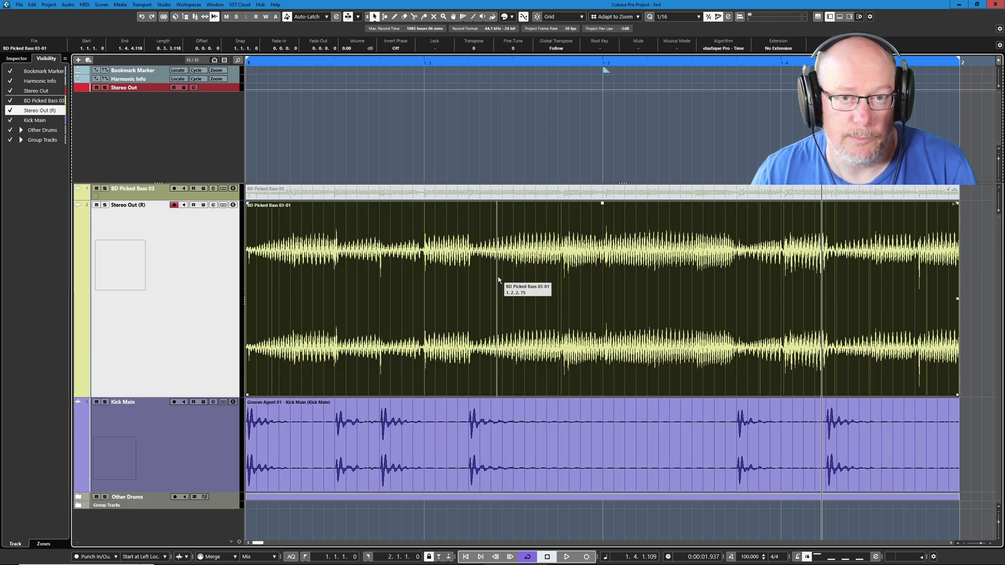
- Alternate selection between Kick Main and rendered bass events to compare the ducking dips
left_click(338, 419)
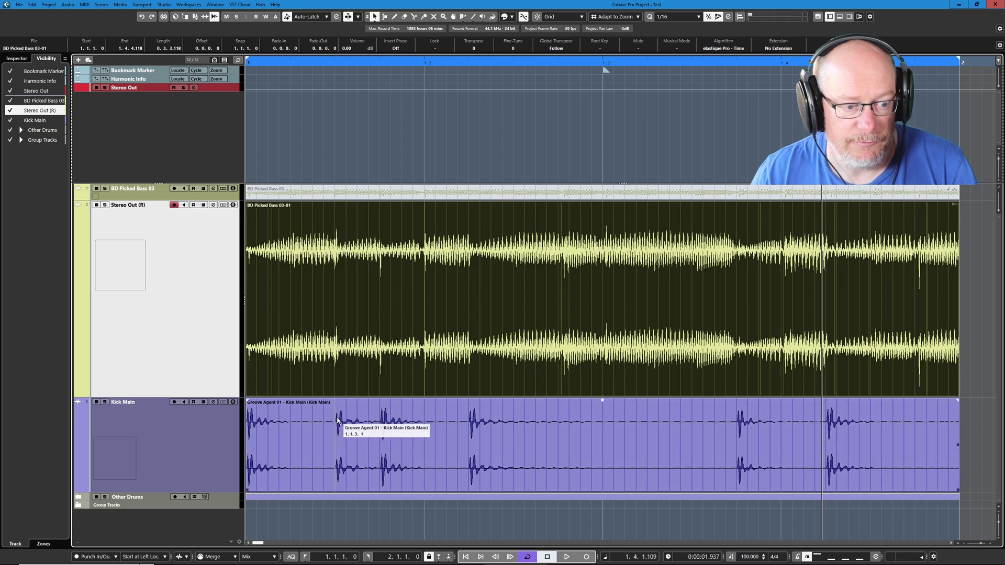
left_click(338, 255)
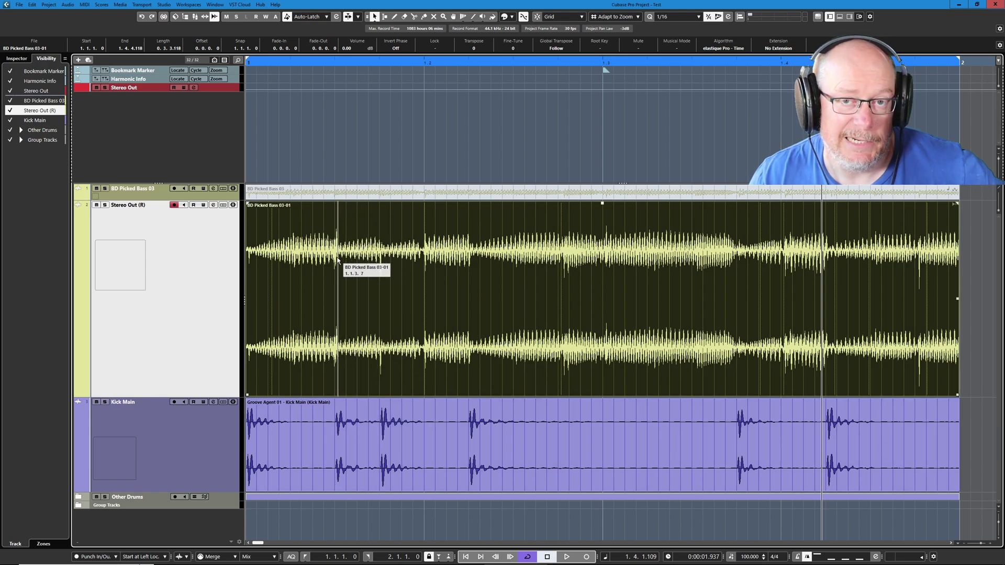
left_click(375, 453)
left_click(374, 238)
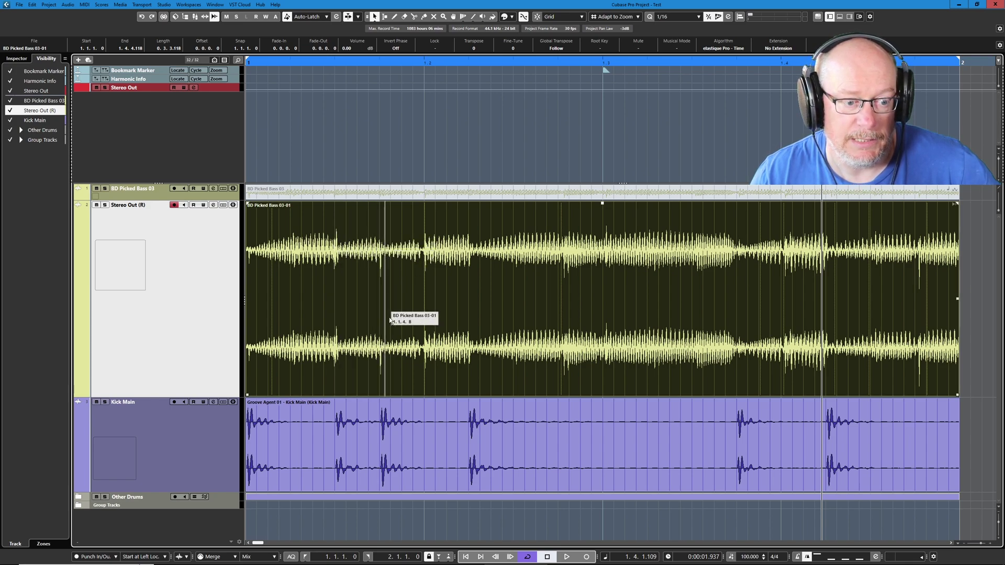
left_click(413, 419)
left_click(386, 245)
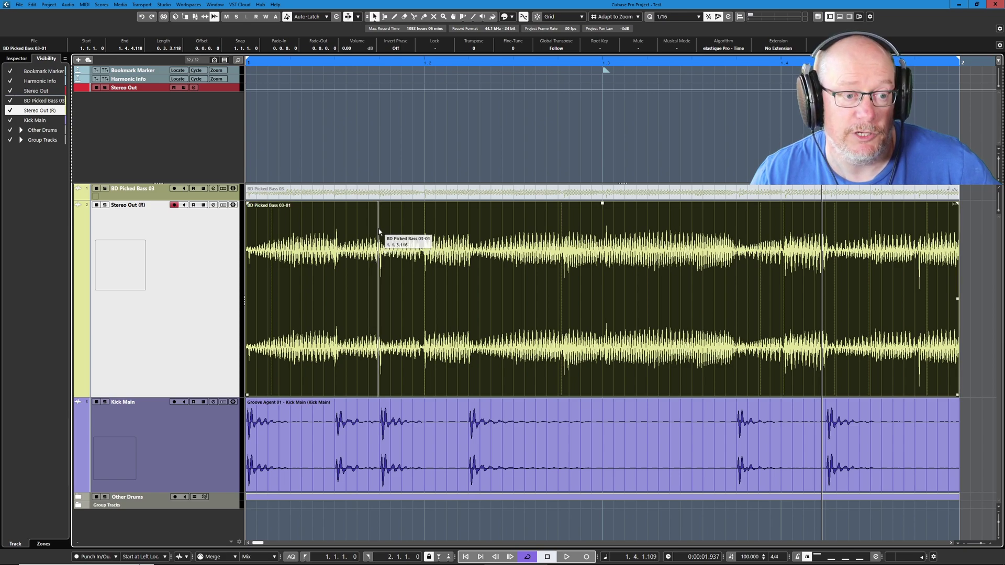
left_click(340, 439)
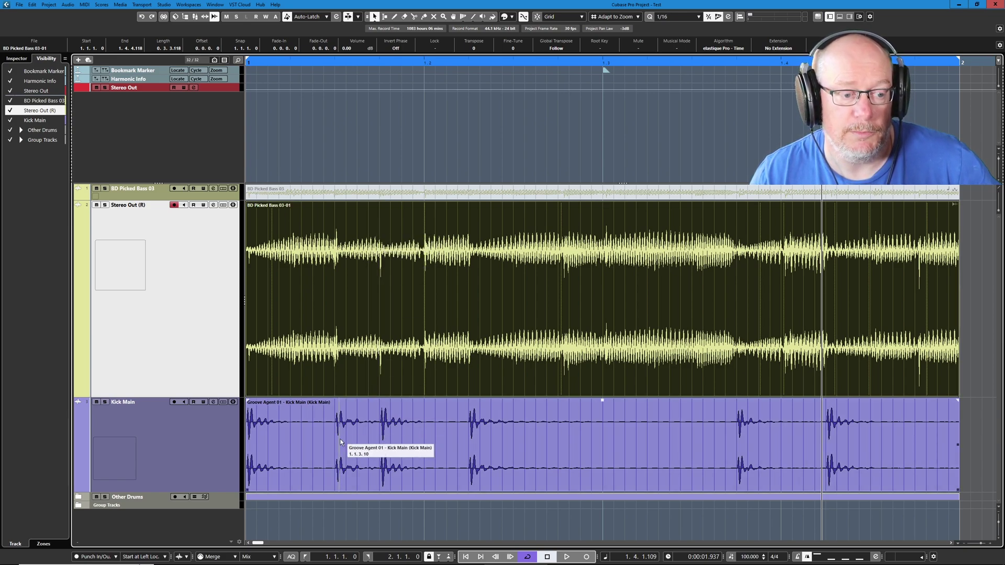
- Switch the ruler to Seconds and mark a range over one Kick Main hit with the Range tool
left_click(999, 61)
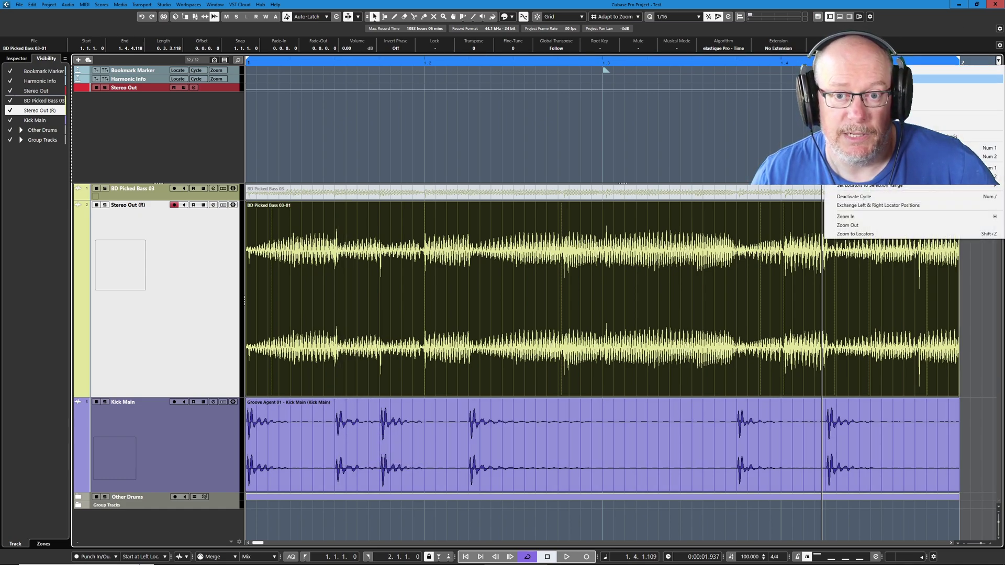
left_click(958, 78)
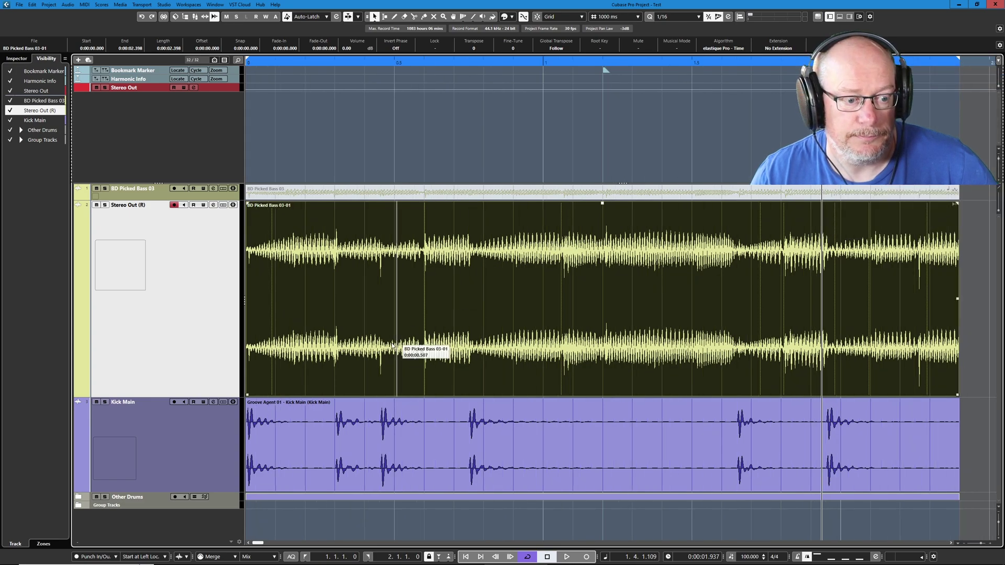
right_click(342, 428)
left_click(352, 428)
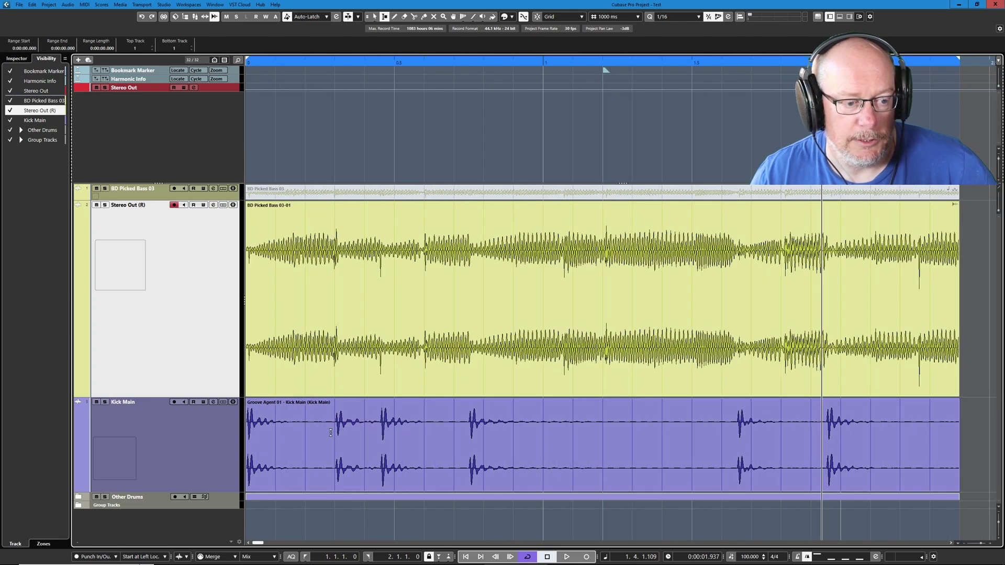
left_click_drag(334, 425, 365, 423)
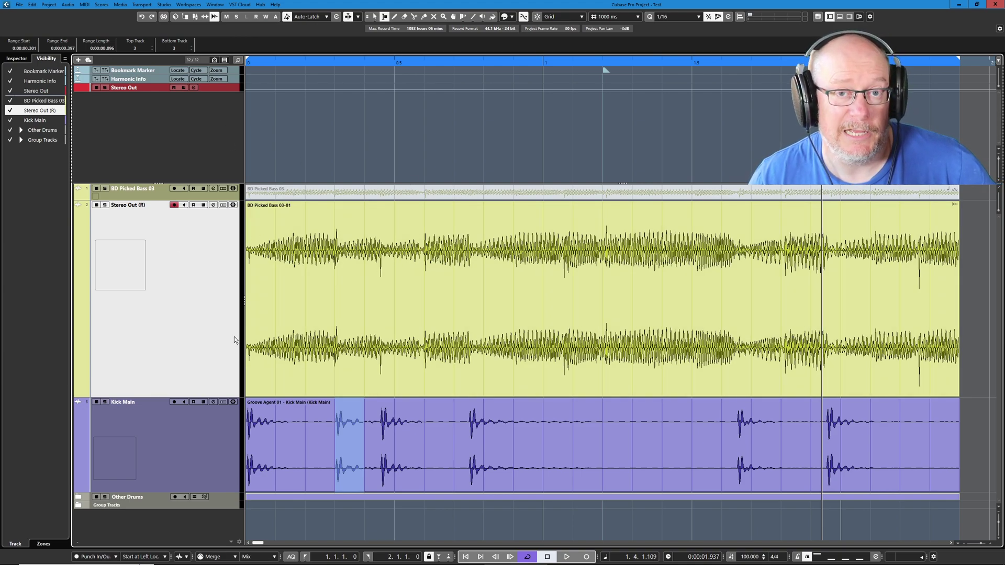
- Delete the empty Stereo Out (R) track and lower BD Picked Bass 03's Pro-C 2 release to about 45.6 ms
key("Delete")
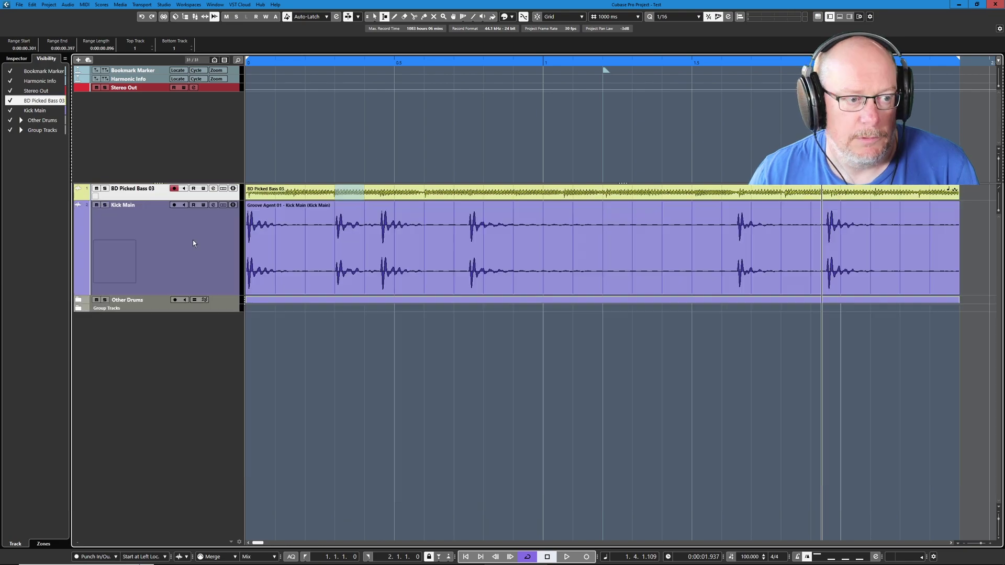
left_click(214, 189)
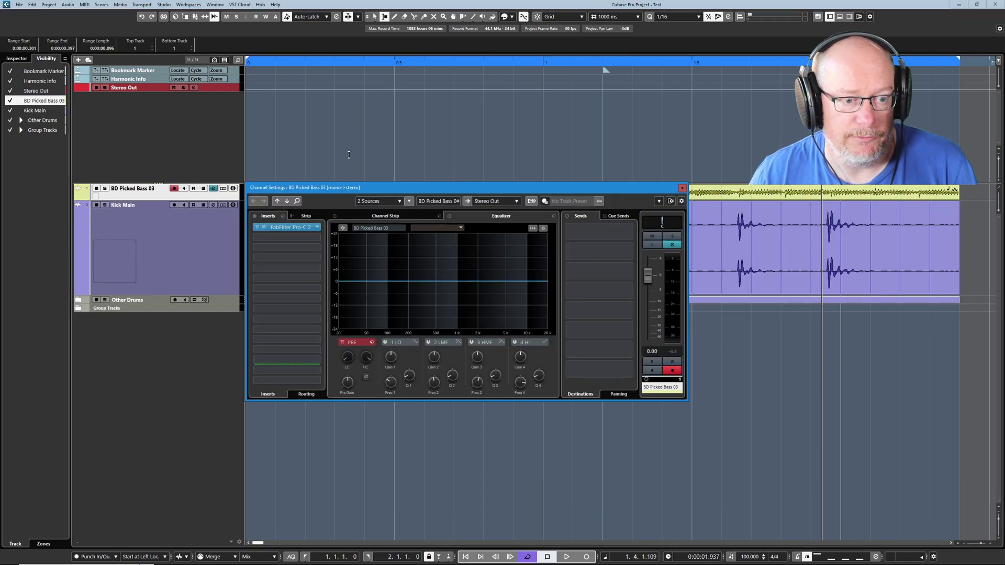
left_click(291, 224)
mouse_move(548, 304)
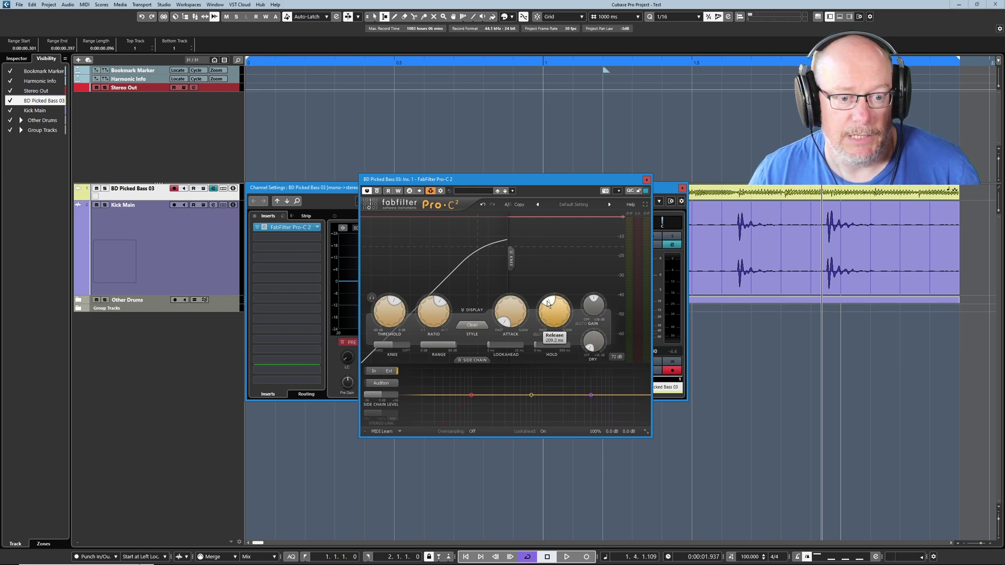
left_click_drag(547, 309, 549, 316)
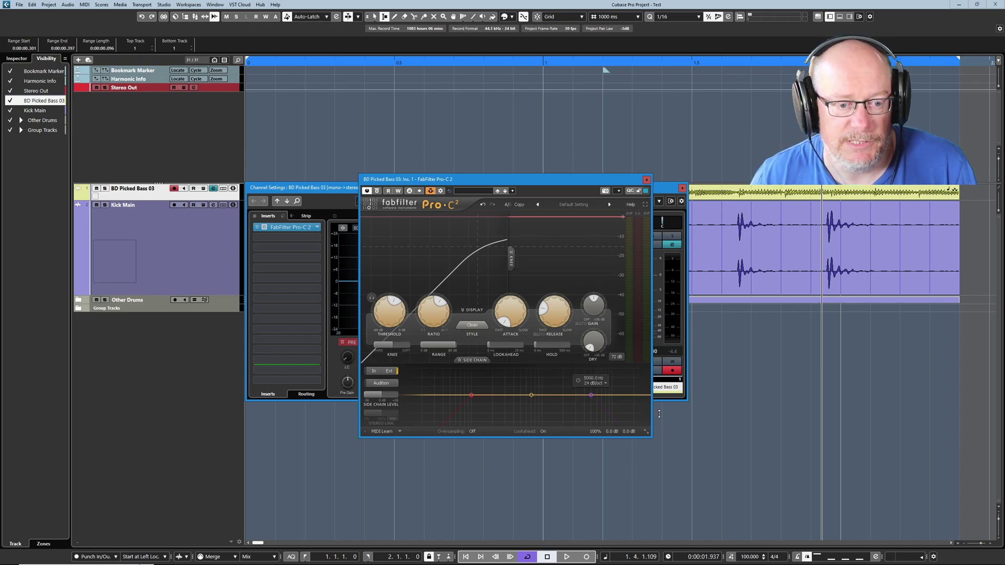
left_click(646, 180)
key("e")
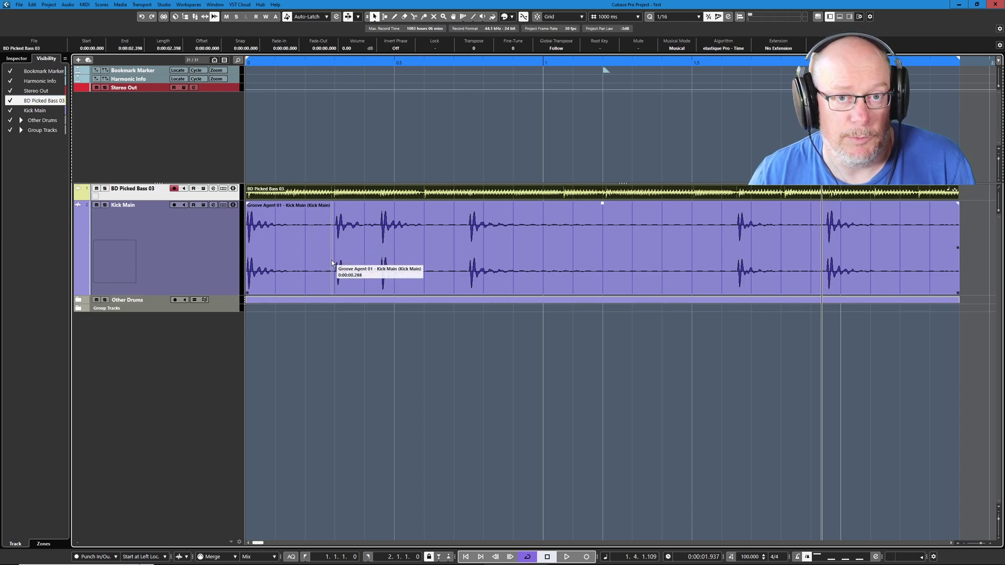
- Render the bass in place, enlarge the render, and compare its dips against the Kick Main event
key("ctrl+shift+r")
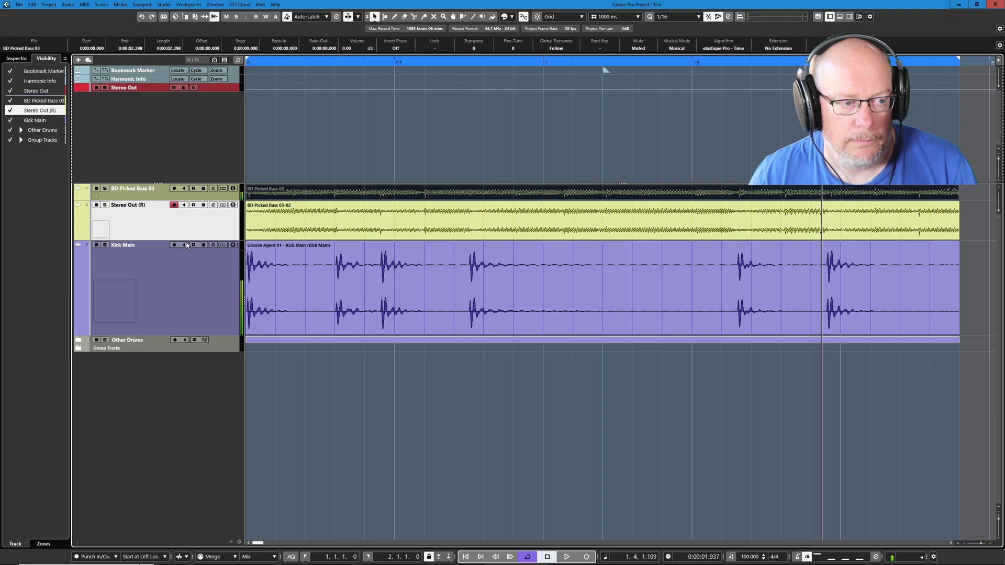
left_click_drag(193, 240, 174, 401)
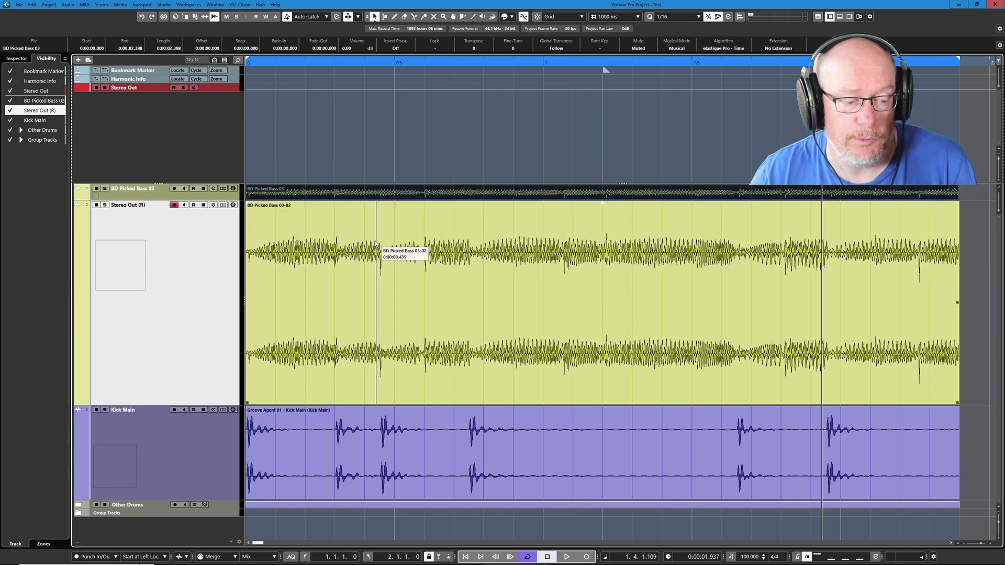
left_click(340, 430)
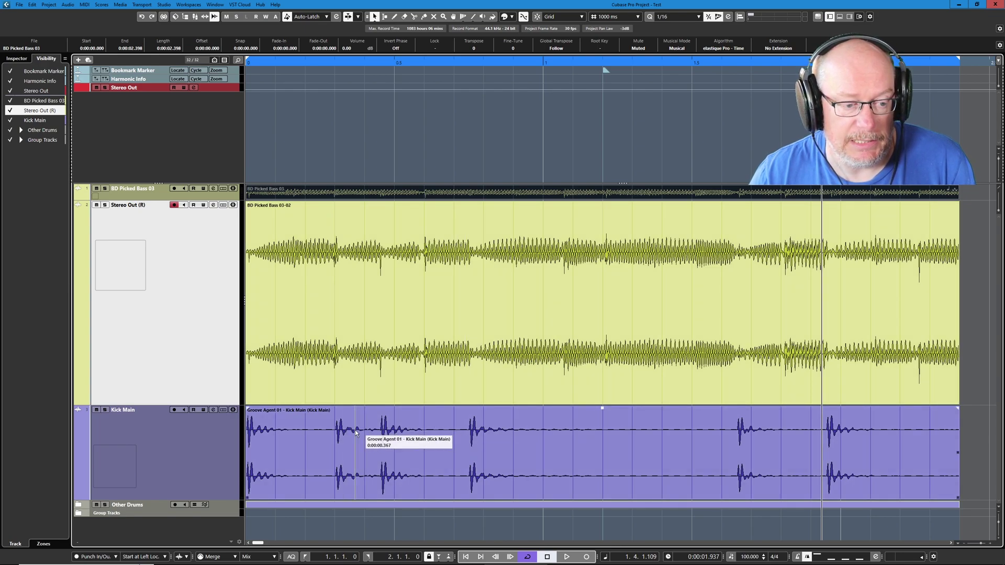
left_click(411, 369)
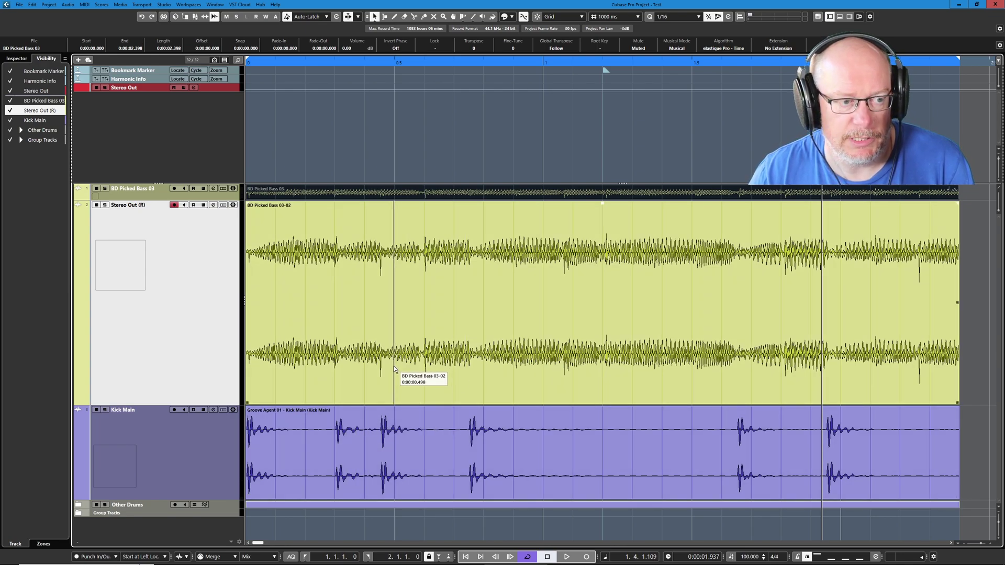
- Delete the rendered Stereo Out (R) track and reopen the bass's Pro-C 2 compressor
key("shift+Delete")
key("e")
left_click(288, 227)
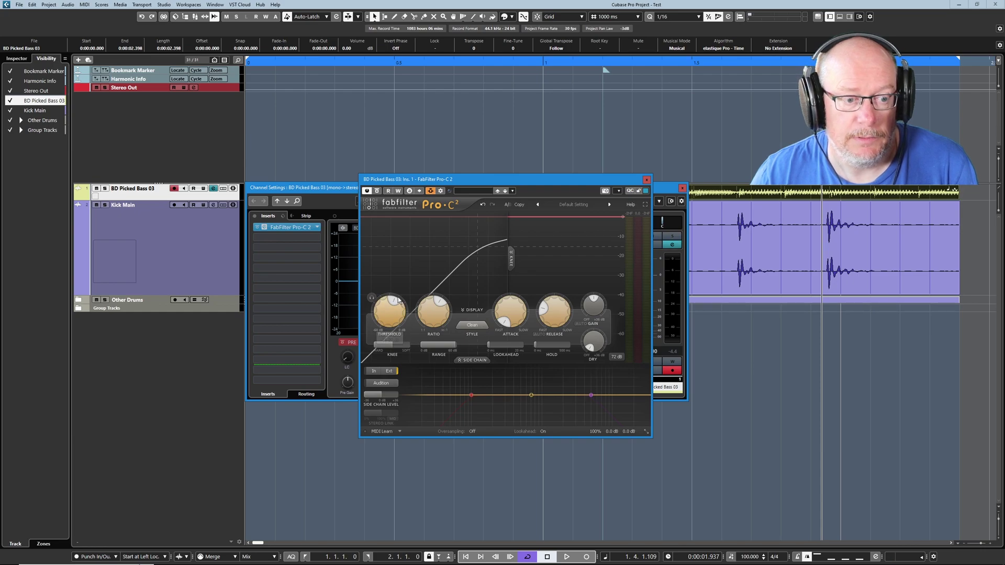
- Raise the Pro-C 2 threshold on BD Picked Bass 03, then render the bass in place again
scroll(399, 306, "up", 3)
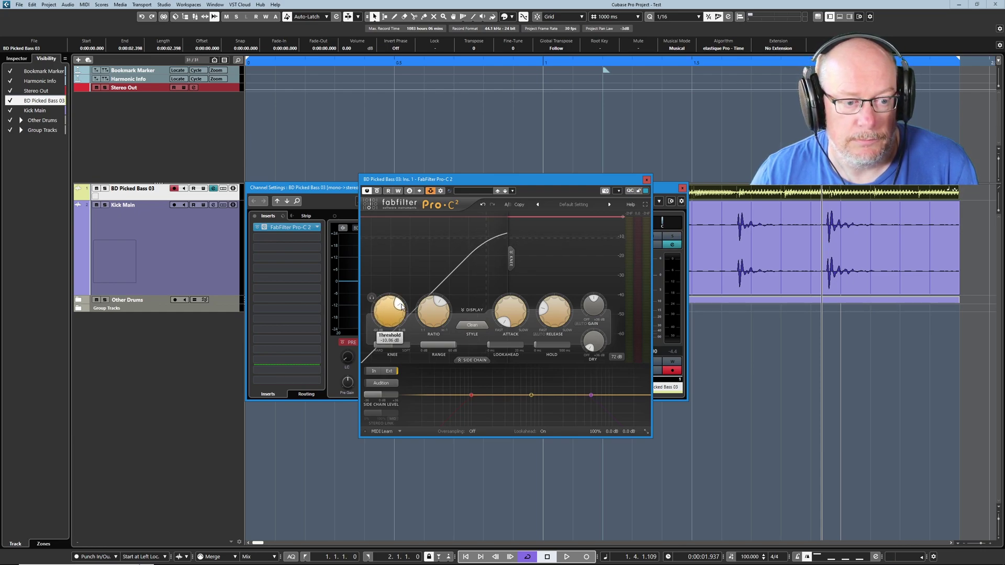
left_click(648, 180)
left_click(682, 188)
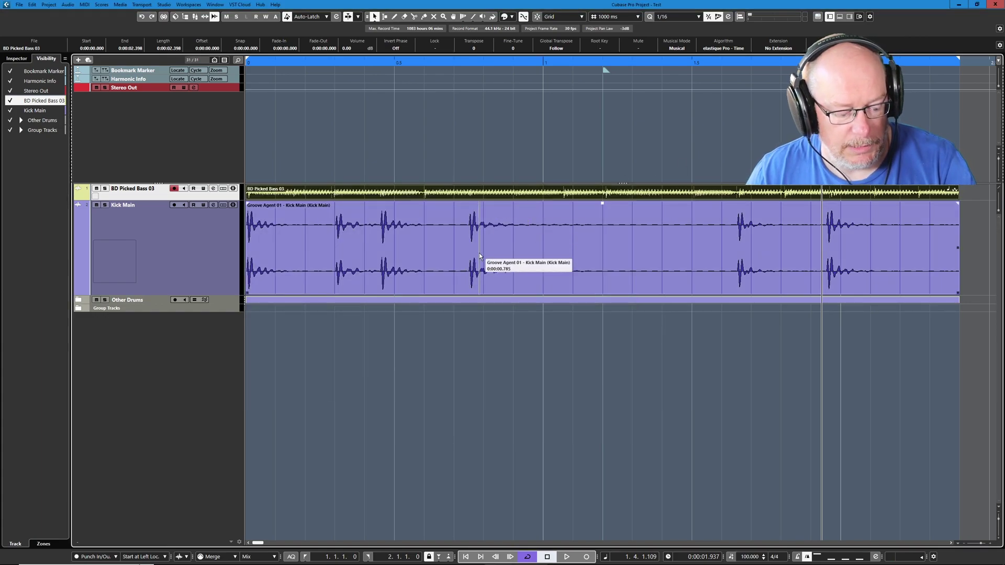
key("ctrl+shift+r")
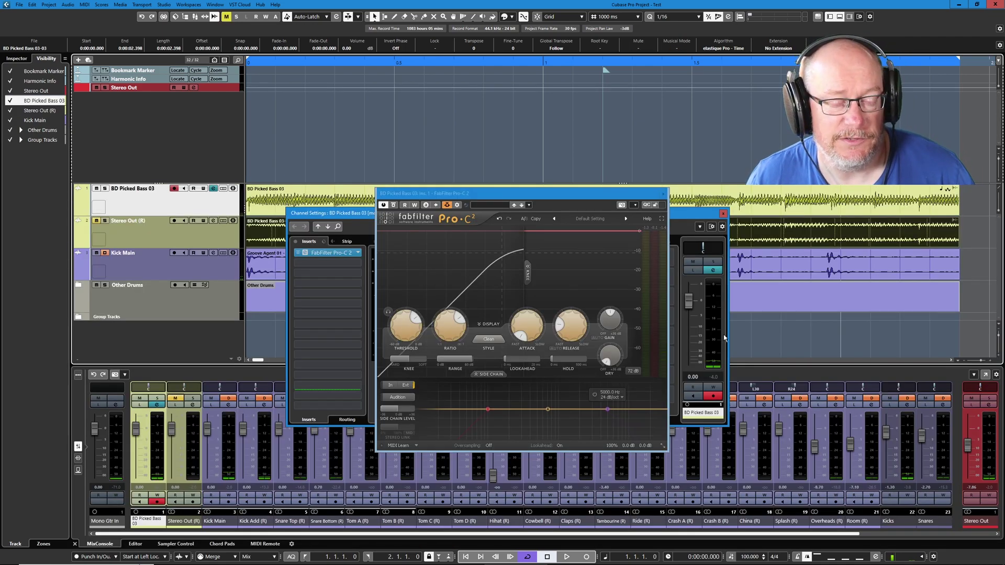
- Show the MixConsole with BD Picked Bass 03's channel settings and Pro-C 2 window open
mouse_move(535, 322)
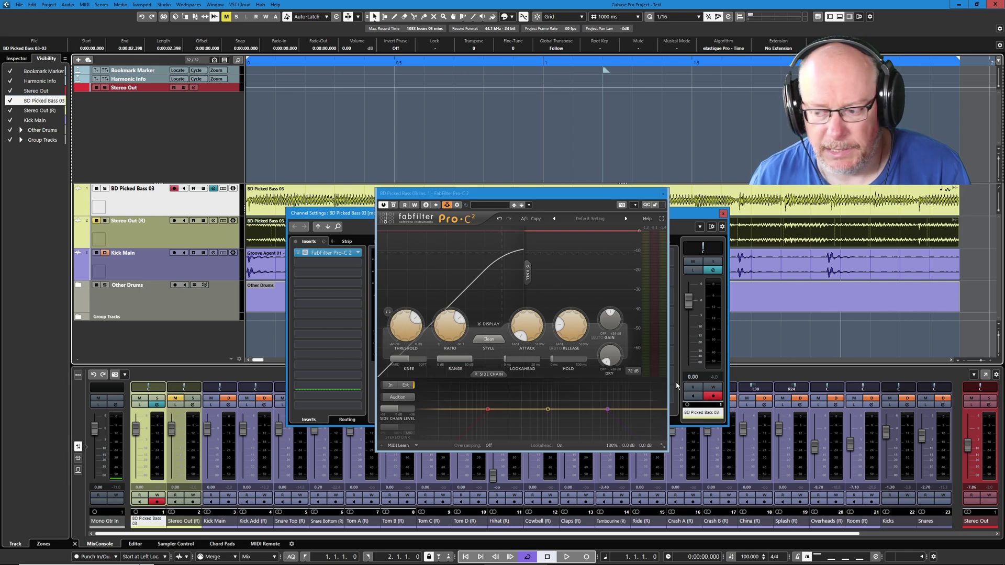
- Play the bass and kick with Pro-C 2 bypassed, re-enable it mid-playback, then stop
key("space")
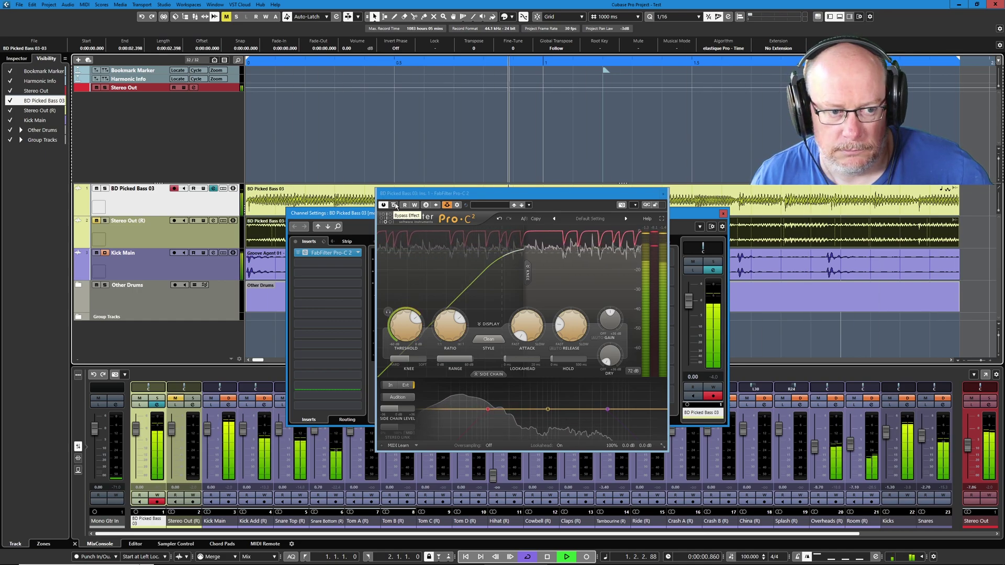
left_click(395, 205)
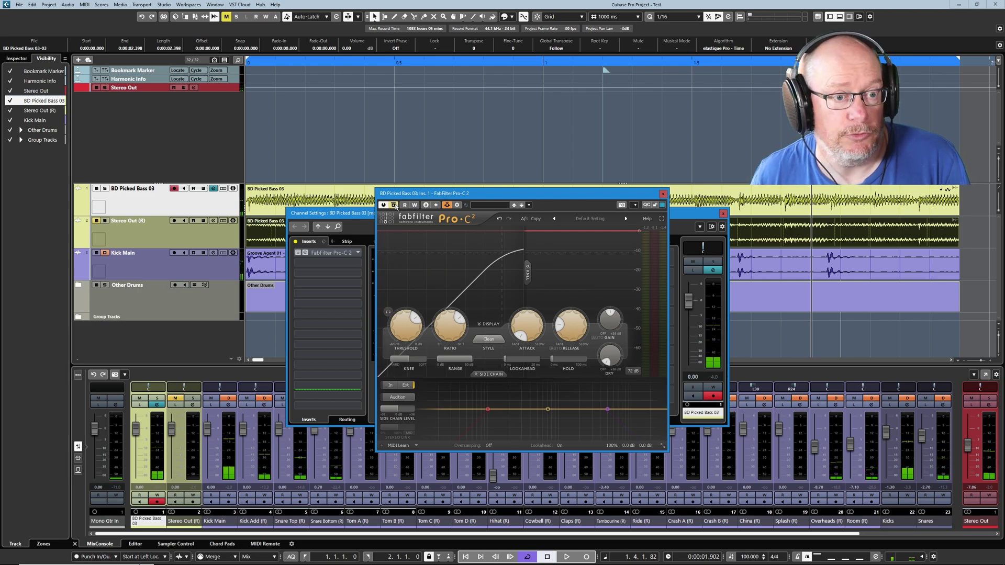
key("space")
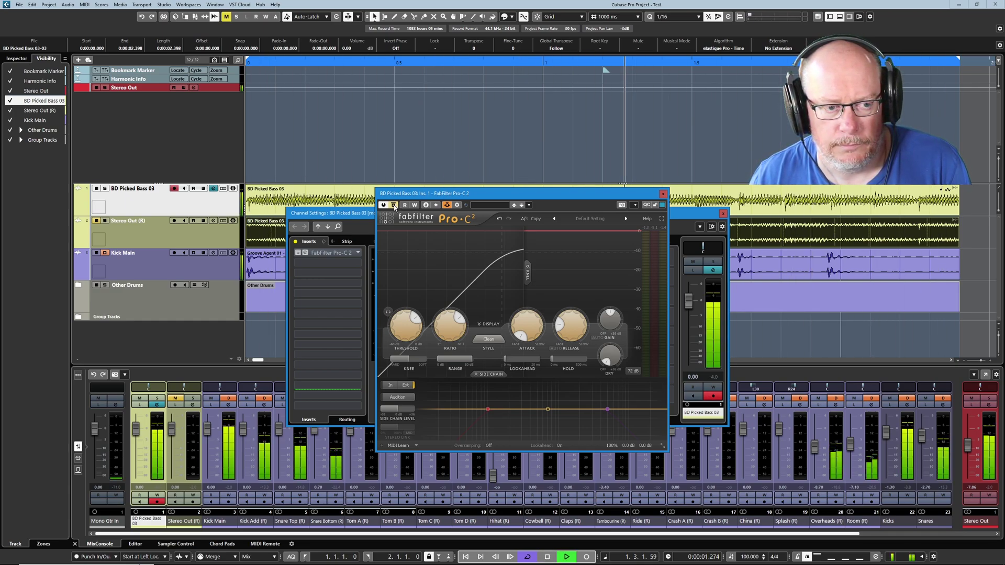
left_click(393, 205)
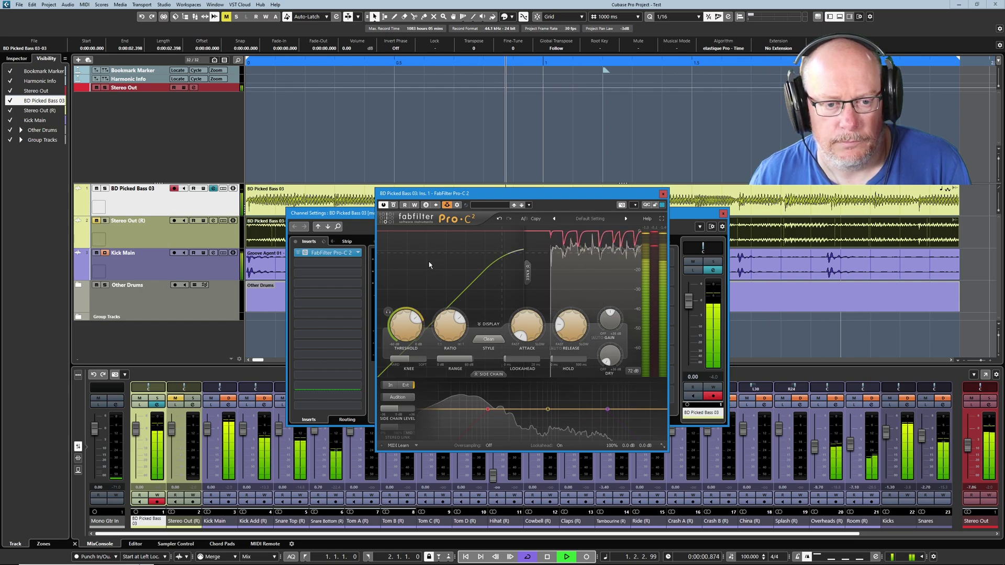
key("space")
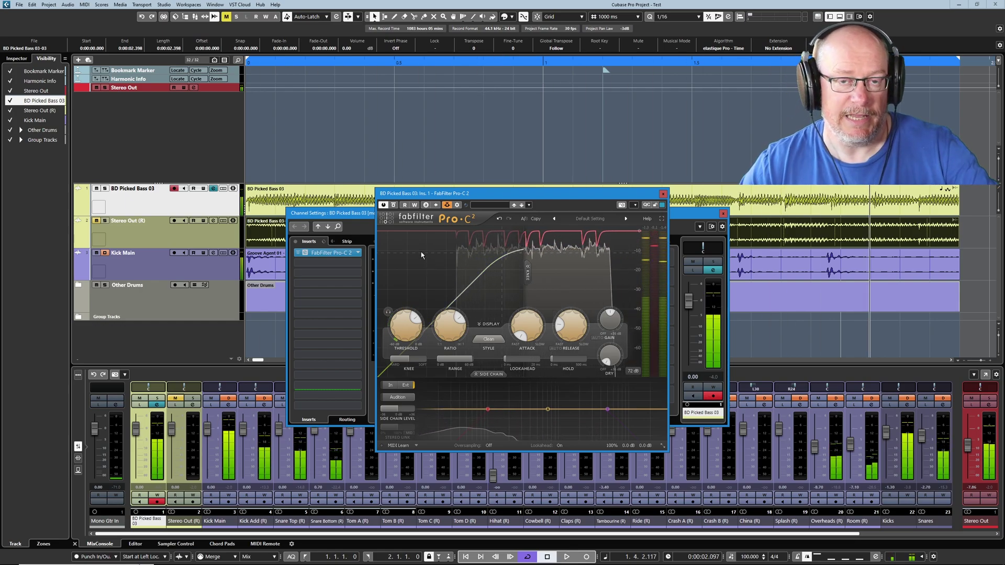